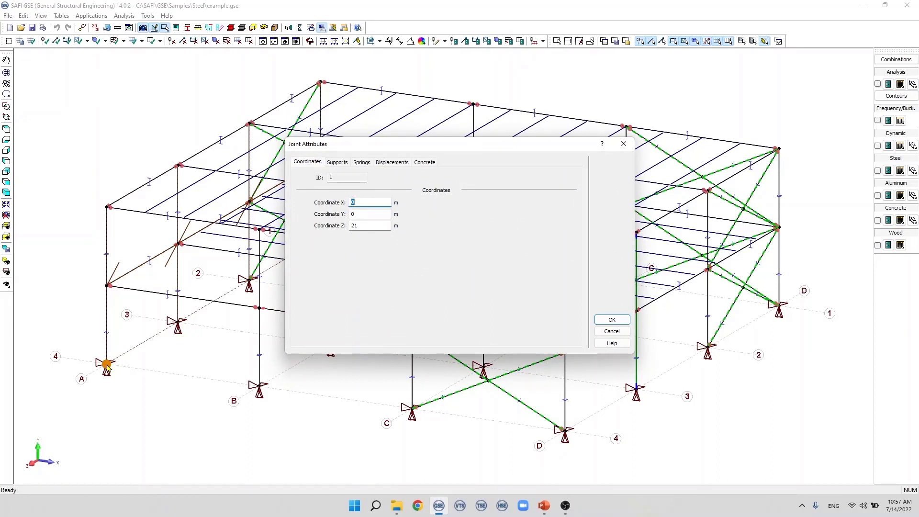
# Enable an X-translation spring of the Regular category on the base joint at grid A-4.
pyautogui.click(362, 163)
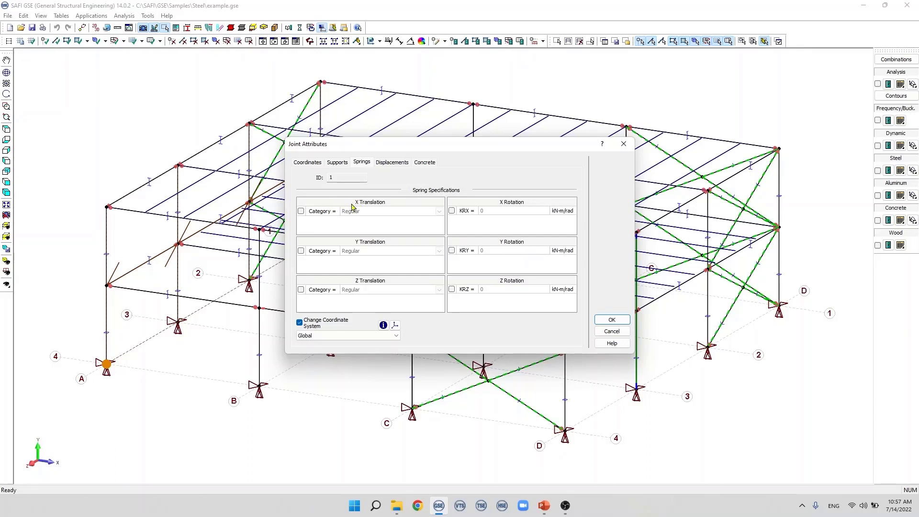
pyautogui.click(301, 211)
pyautogui.click(390, 212)
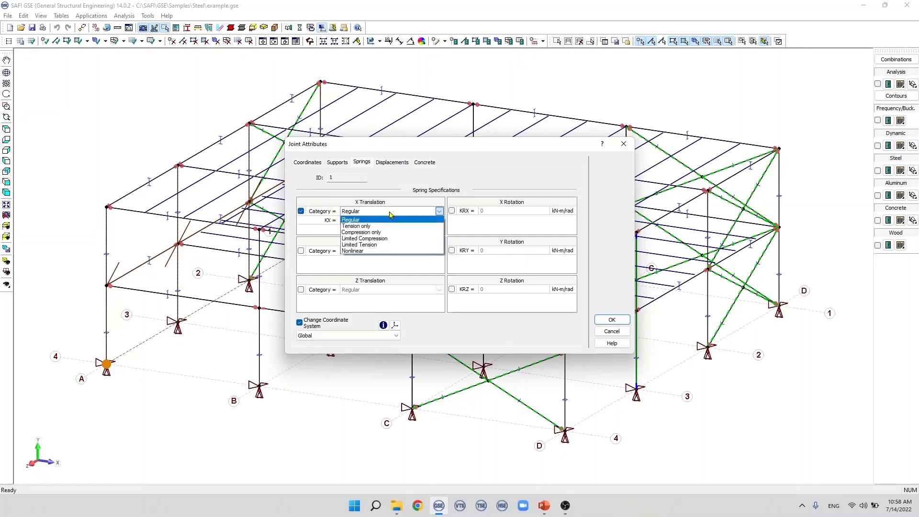
pyautogui.click(390, 213)
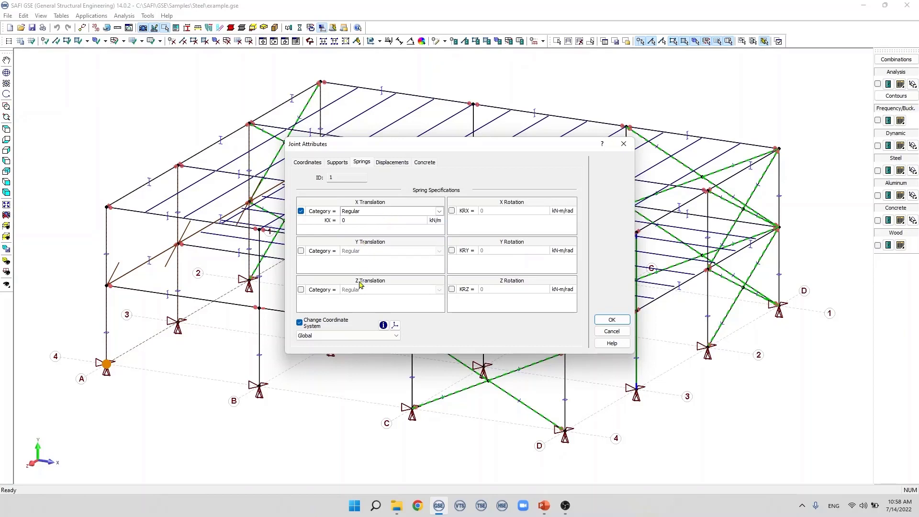
pyautogui.click(301, 211)
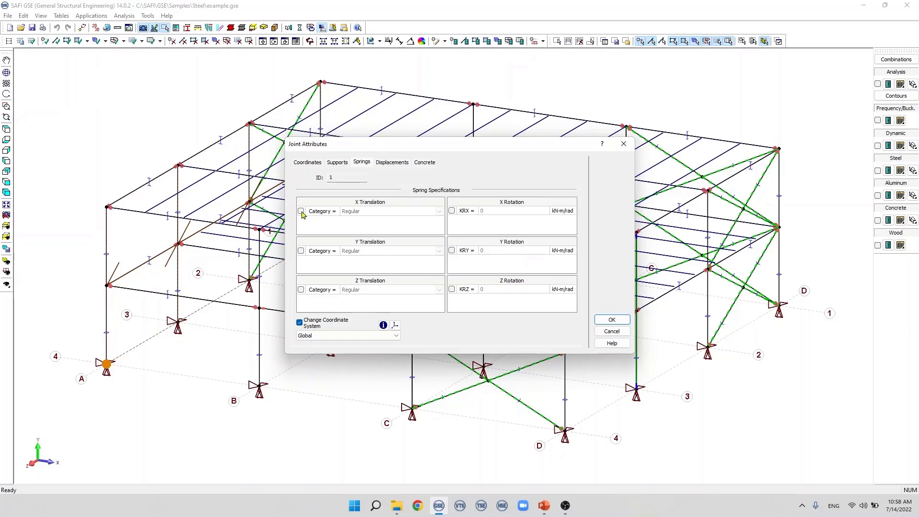
pyautogui.click(300, 211)
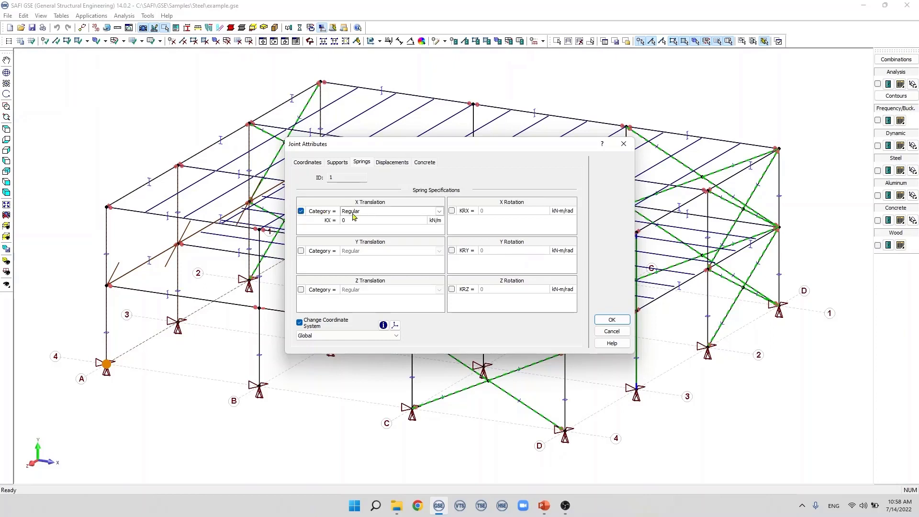
pyautogui.click(418, 212)
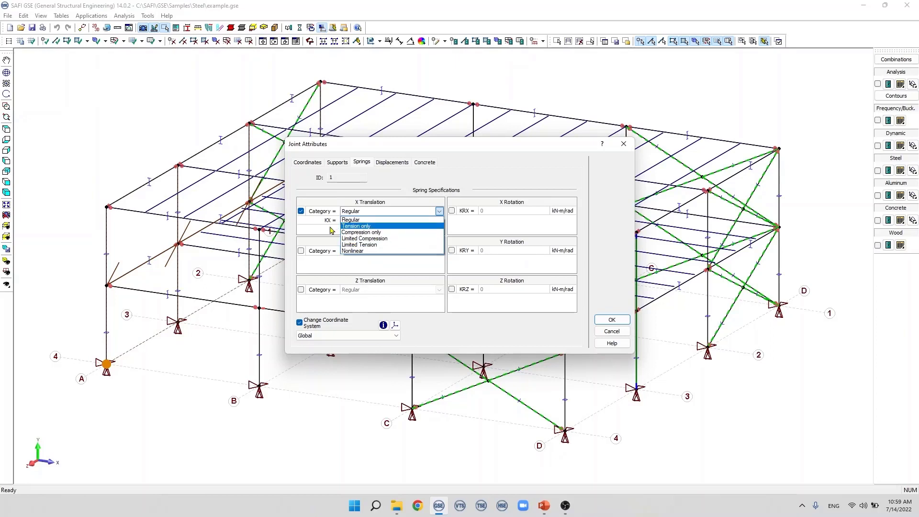
pyautogui.click(365, 219)
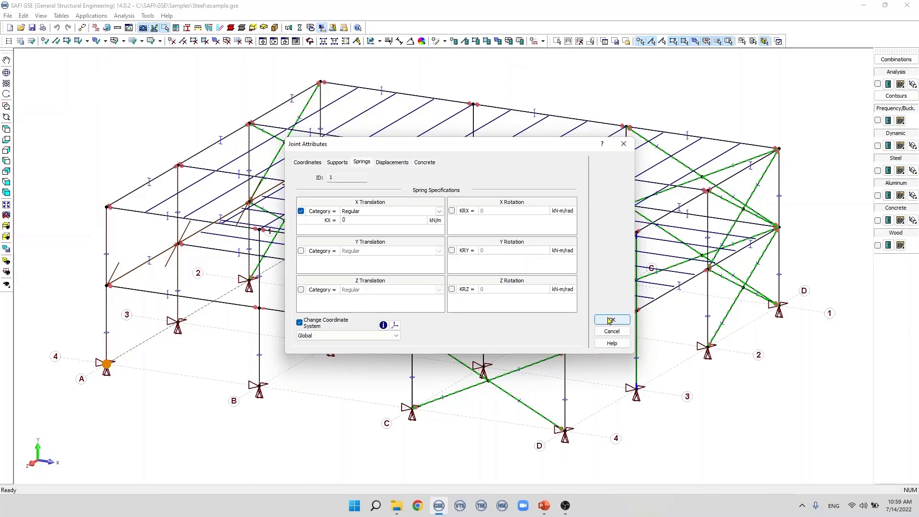
pyautogui.doubleClick(343, 218)
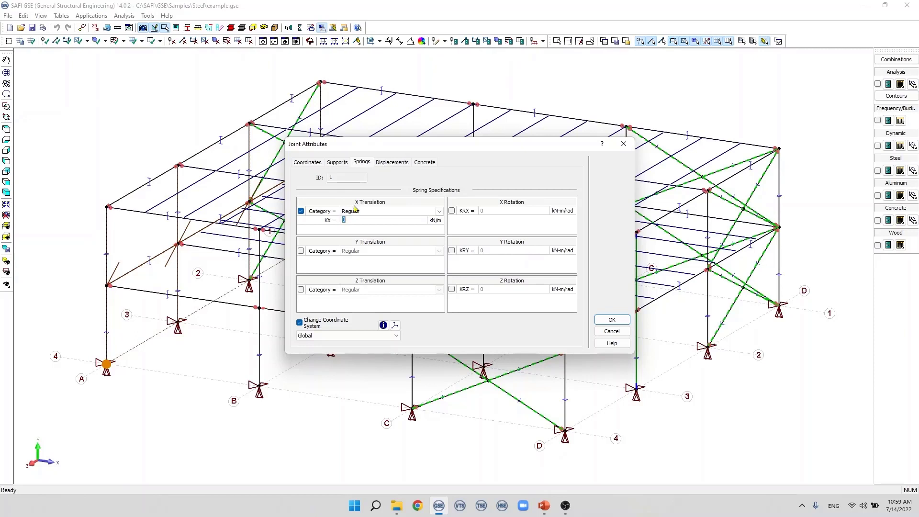
# Compare the support restraints, spring specifications and imposed displacements of the joint at grid A-4.
pyautogui.click(337, 163)
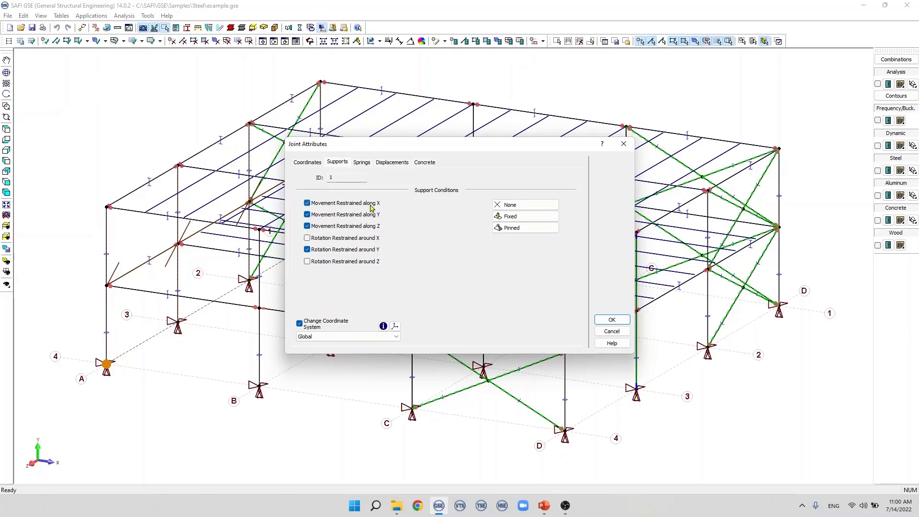
pyautogui.click(361, 162)
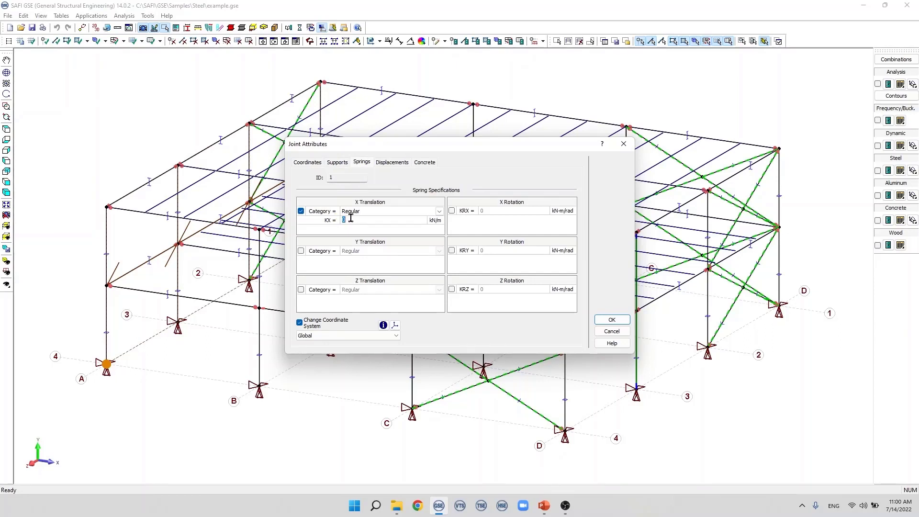
pyautogui.click(386, 163)
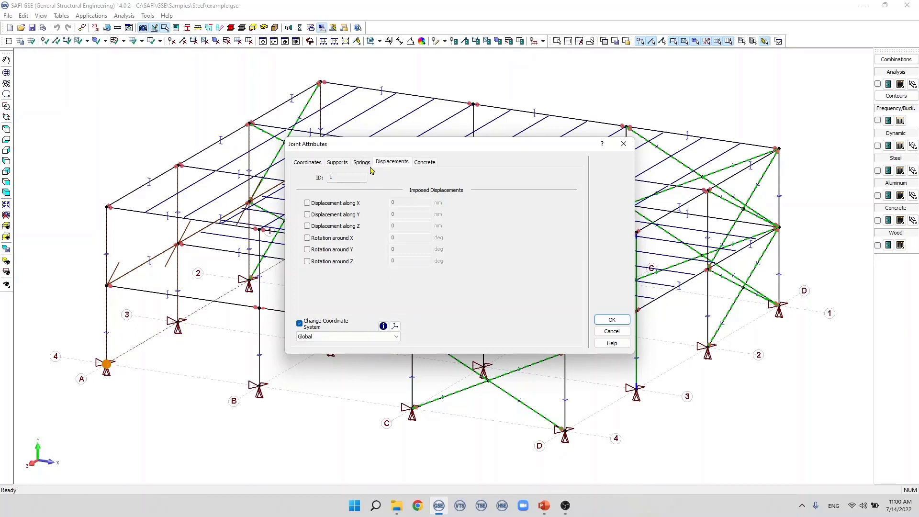
pyautogui.click(342, 163)
pyautogui.click(362, 162)
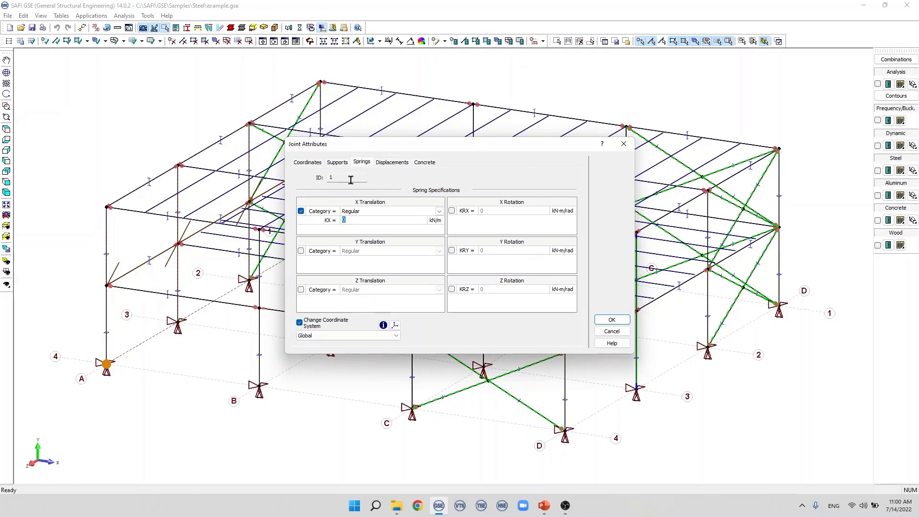
# Release the A-4 joint's movement restraint along X and set its Regular X-translation spring stiffness KX to 50 kN/m.
pyautogui.click(345, 164)
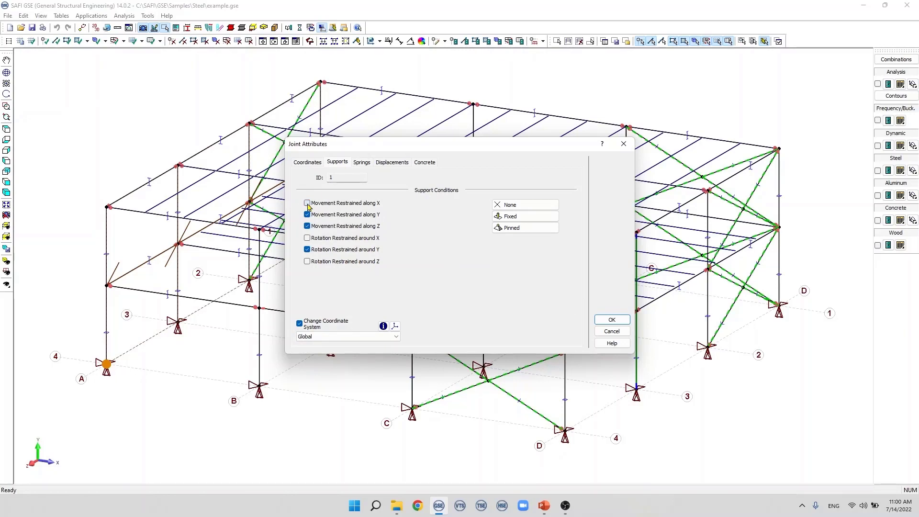
pyautogui.click(361, 163)
pyautogui.click(300, 211)
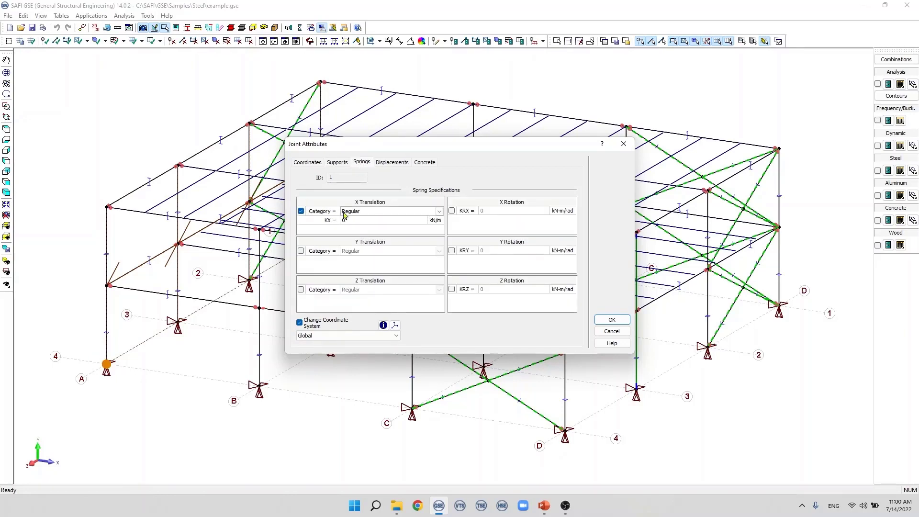
pyautogui.doubleClick(362, 221)
pyautogui.write('50')
pyautogui.doubleClick(362, 220)
pyautogui.write('50')
pyautogui.click(611, 319)
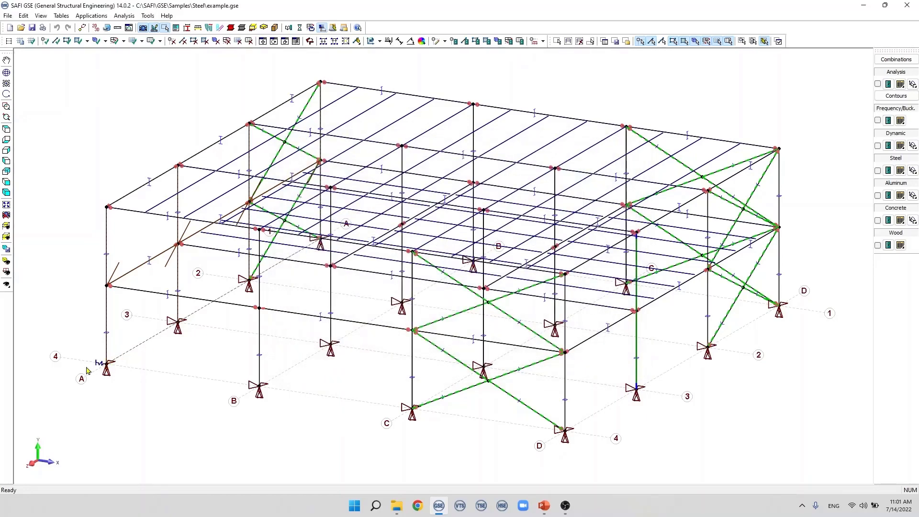
# Apply the Regular X-translation spring with KX 50 kN/m to the window-selected joints at A-4, A-3 and along the lower B-4 column.
pyautogui.scroll(5, 88, 371)
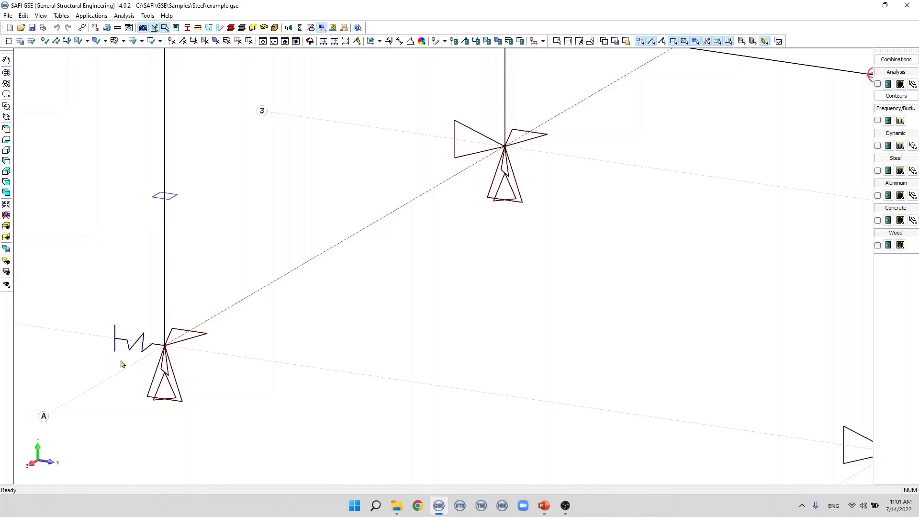
pyautogui.scroll(-3, 110, 345)
pyautogui.scroll(2, 174, 346)
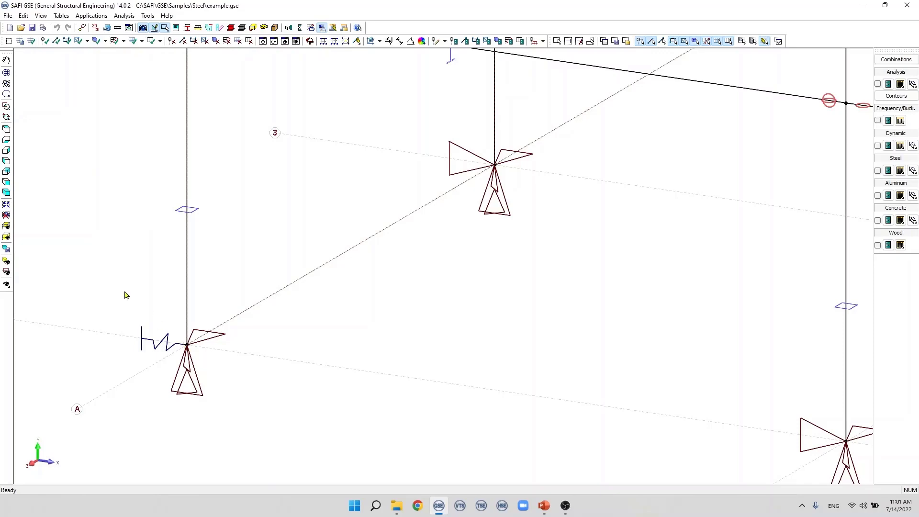
pyautogui.click(6, 207)
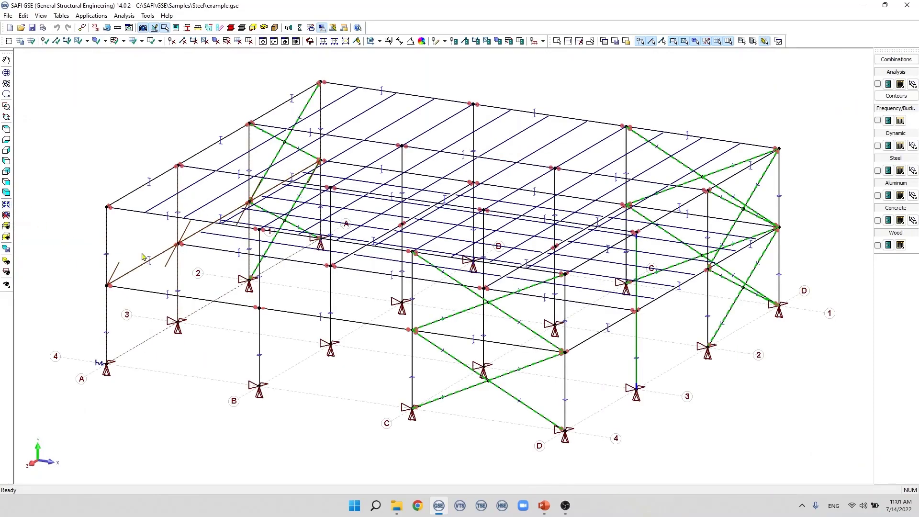
pyautogui.click(559, 43)
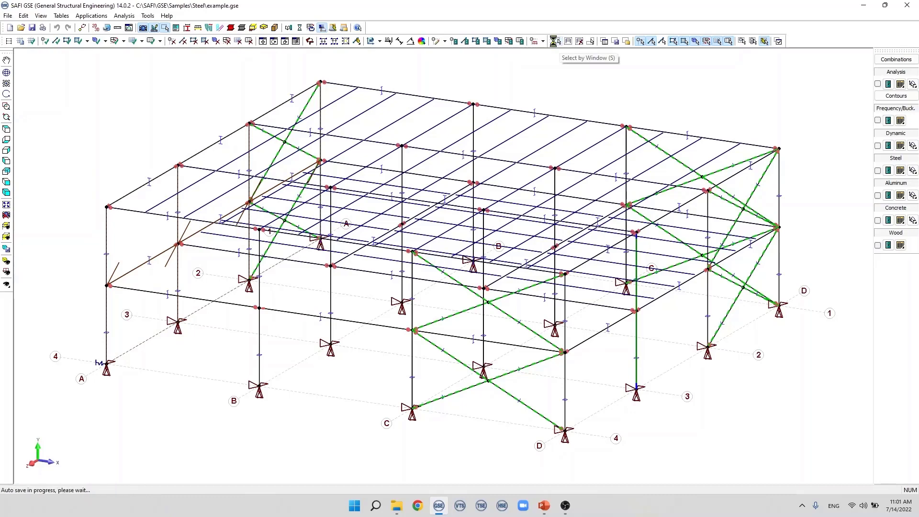
pyautogui.moveTo(63, 300); pyautogui.dragTo(270, 429)
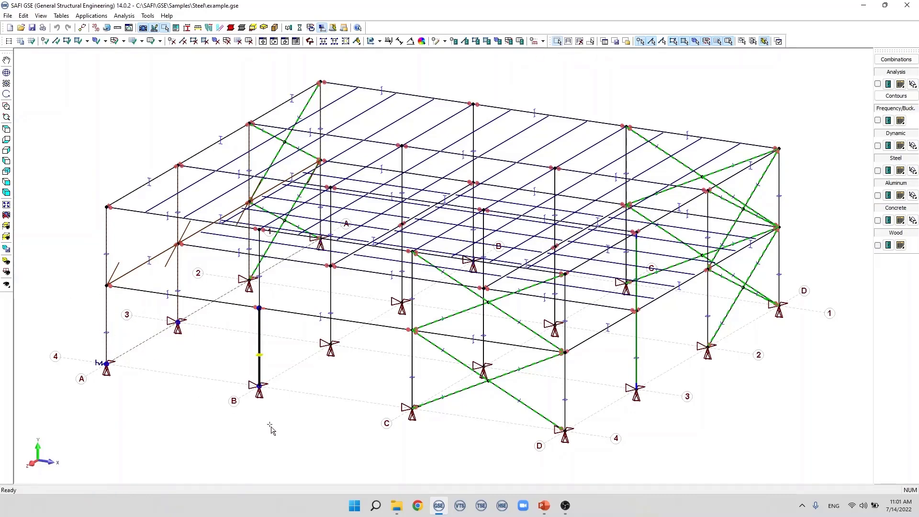
pyautogui.click(453, 43)
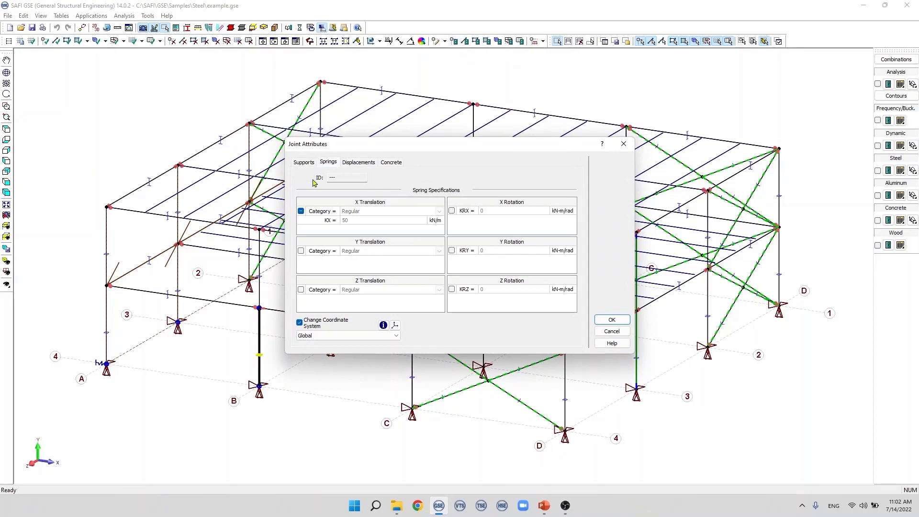
pyautogui.click(300, 211)
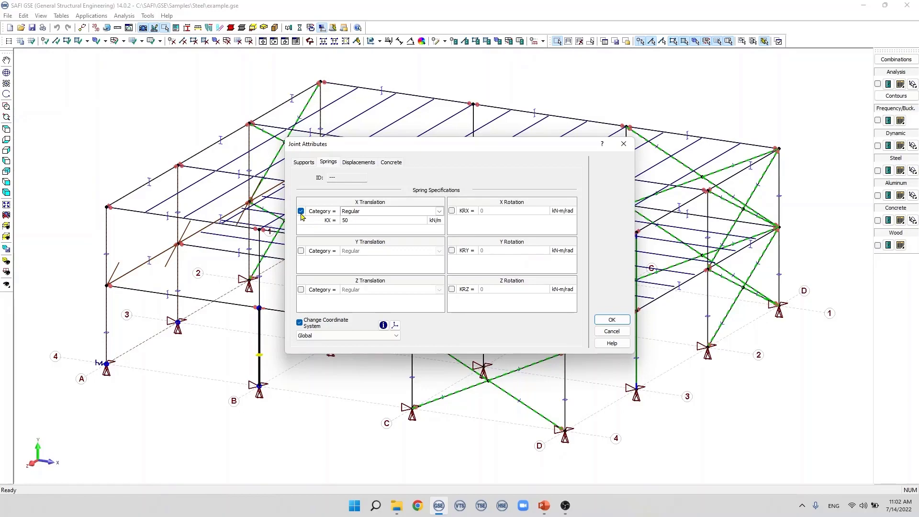
pyautogui.click(611, 319)
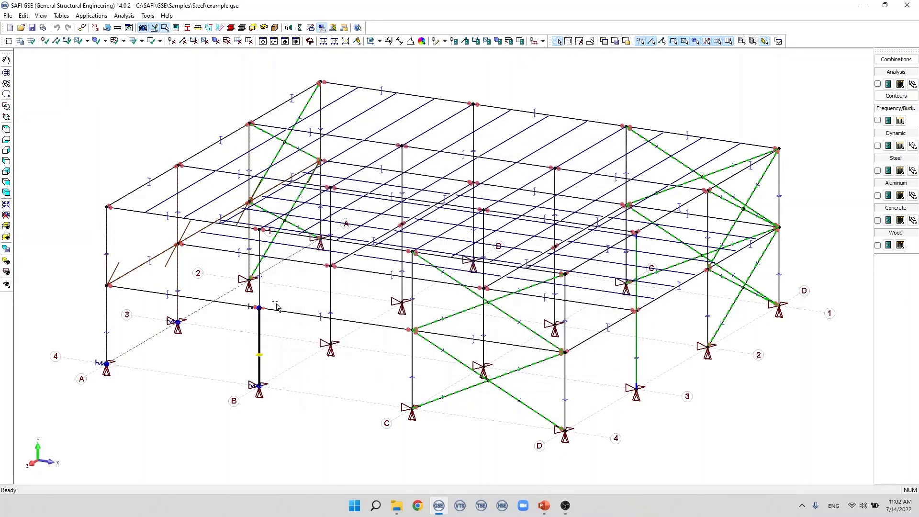
# Examine the spring symbols at the selected joints around grid lines A and B.
pyautogui.scroll(5, 170, 335)
pyautogui.scroll(-4, 187, 296)
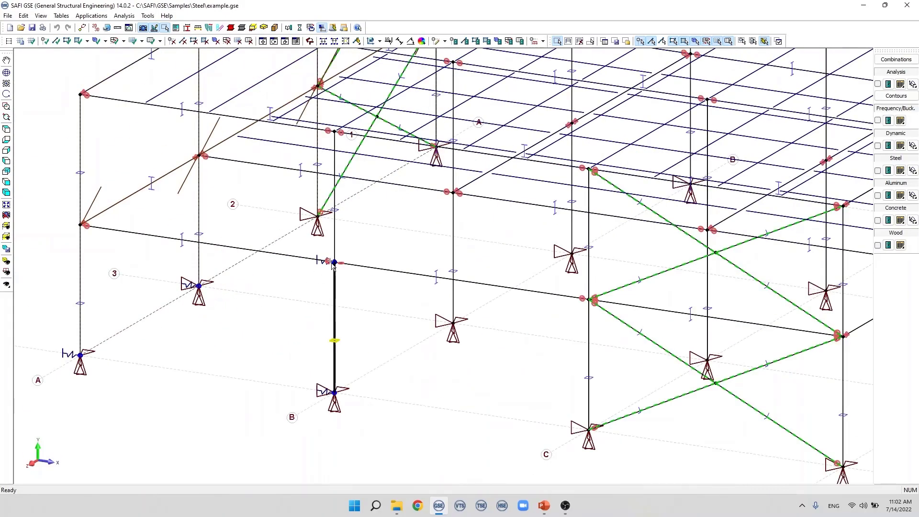
pyautogui.scroll(3, 333, 263)
pyautogui.scroll(-4, 334, 263)
pyautogui.scroll(4, 292, 398)
pyautogui.scroll(-4, 291, 398)
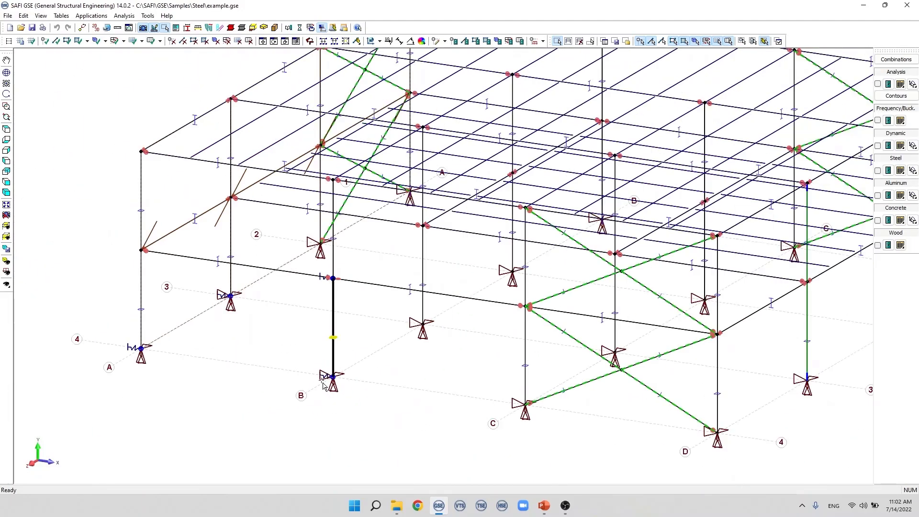
# Open the model spring.gse and show the whole beam in the XY plane view.
pyautogui.click(8, 16)
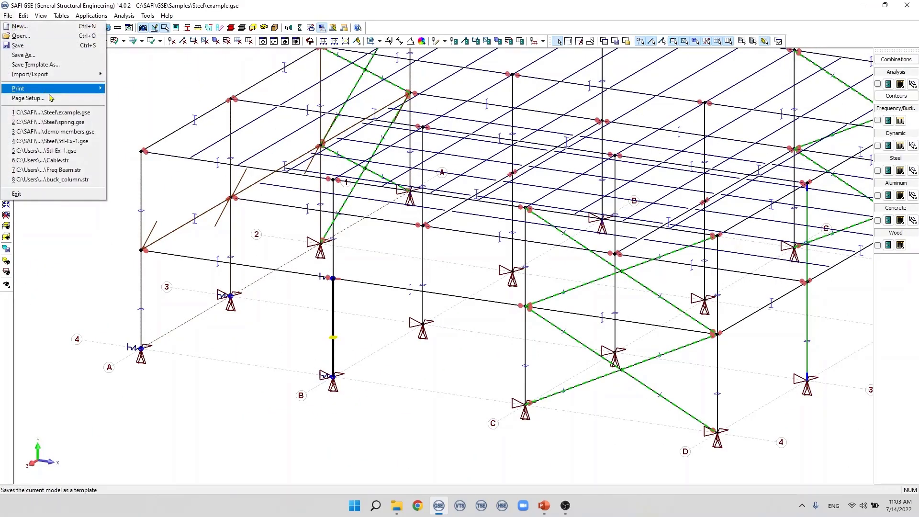
pyautogui.click(67, 123)
pyautogui.click(462, 271)
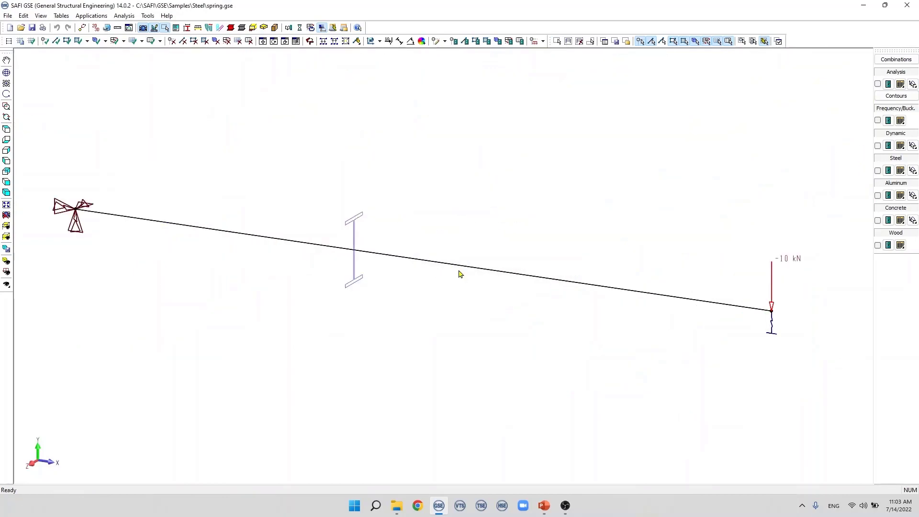
pyautogui.click(6, 181)
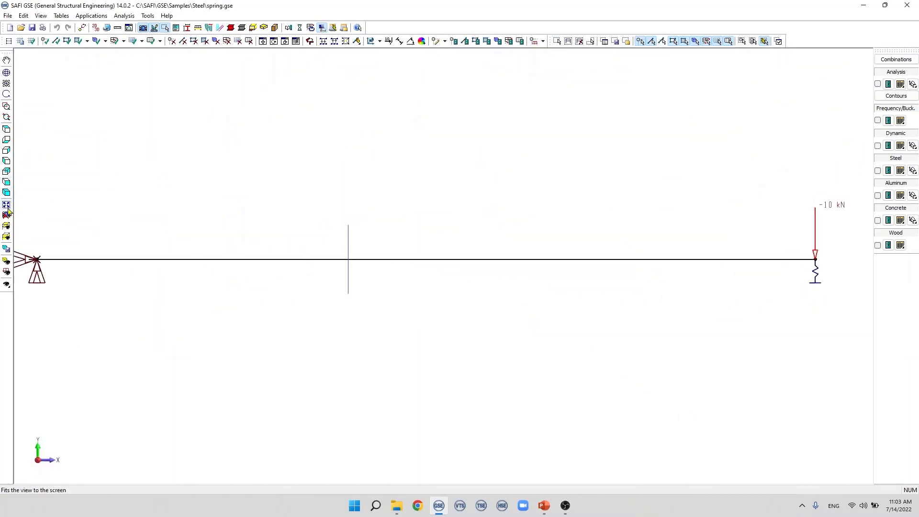
pyautogui.click(6, 205)
pyautogui.scroll(-1, 364, 228)
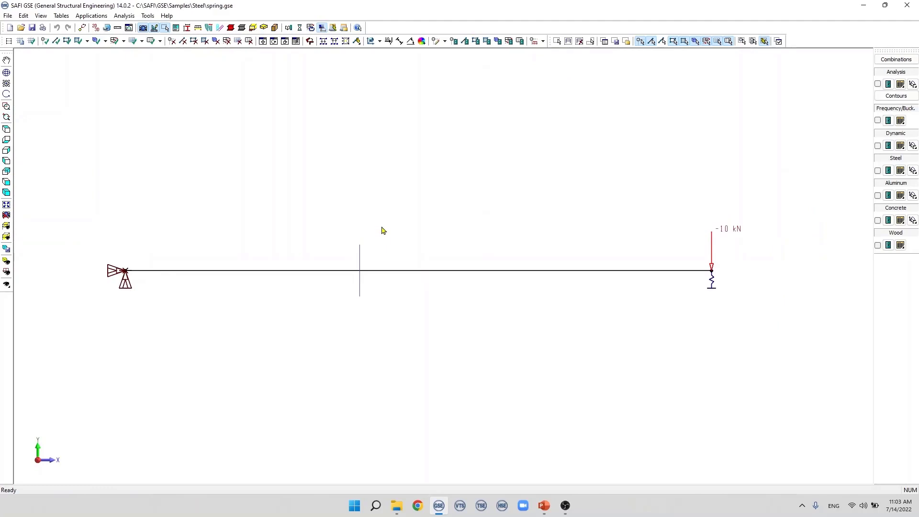
# Check the support conditions at the beam's unloaded end and the supports and spring specifications at its loaded end.
pyautogui.doubleClick(125, 271)
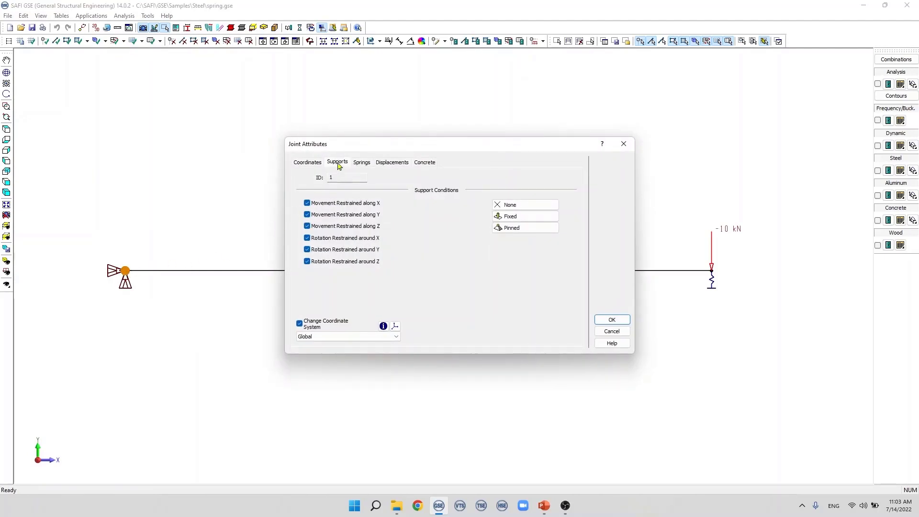
pyautogui.click(618, 331)
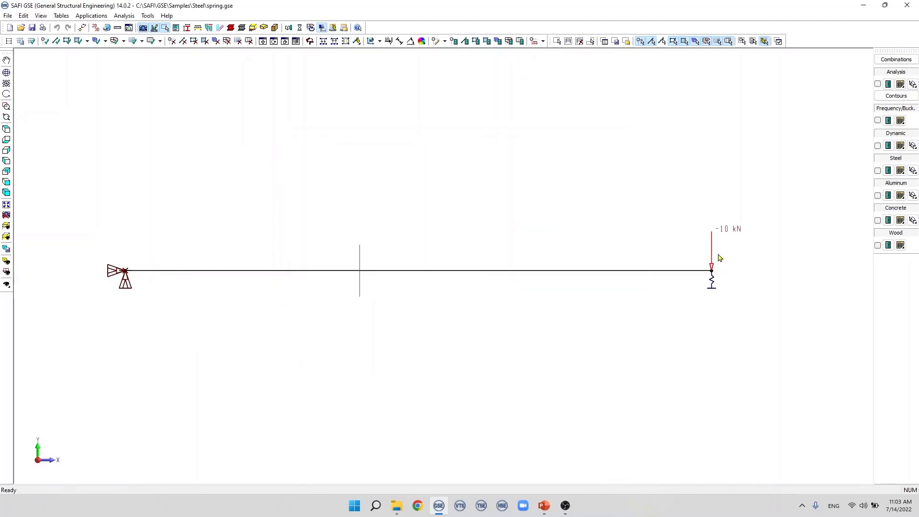
pyautogui.scroll(3, 729, 276)
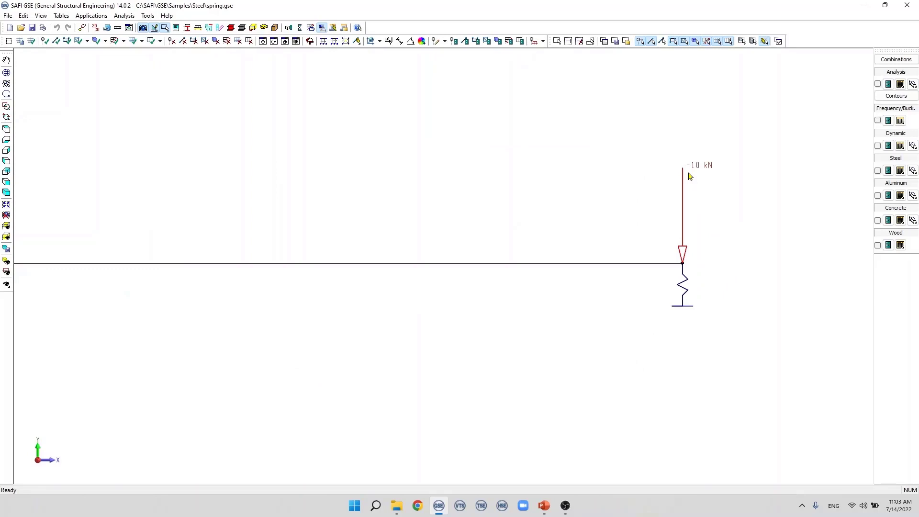
pyautogui.doubleClick(682, 263)
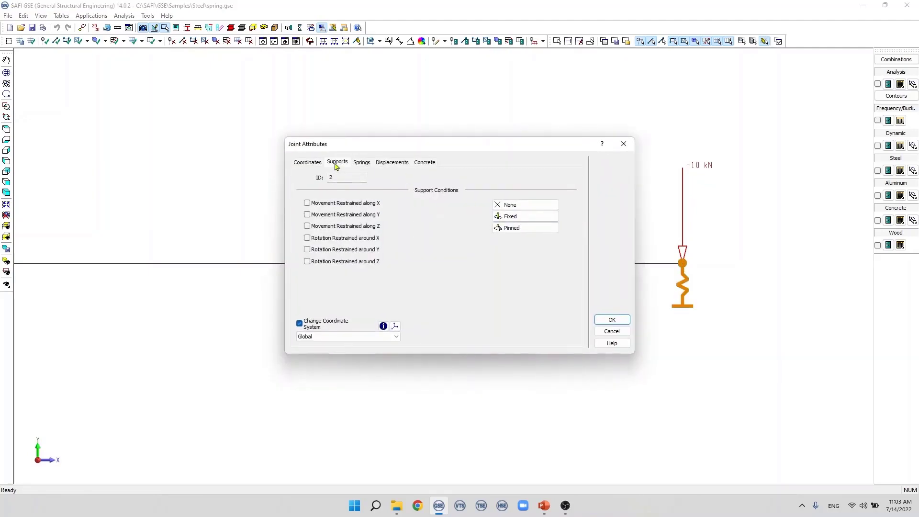
pyautogui.click(360, 163)
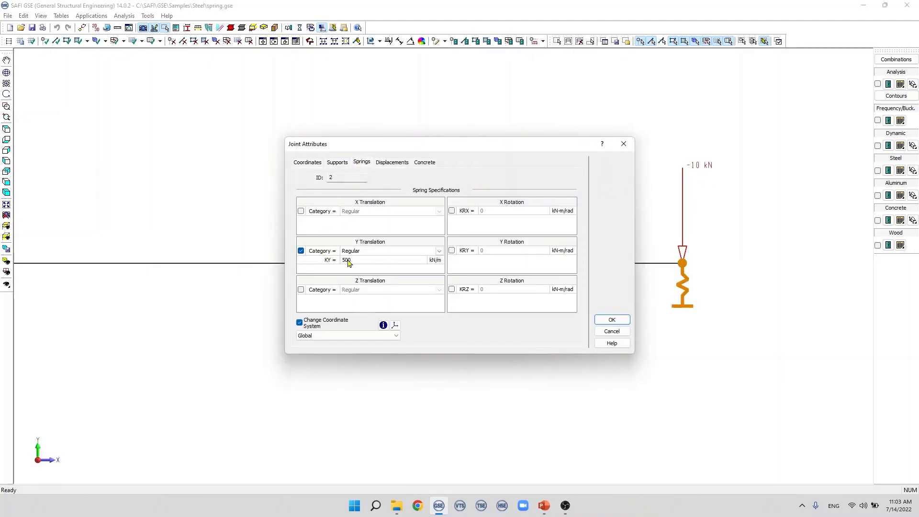
pyautogui.click(617, 320)
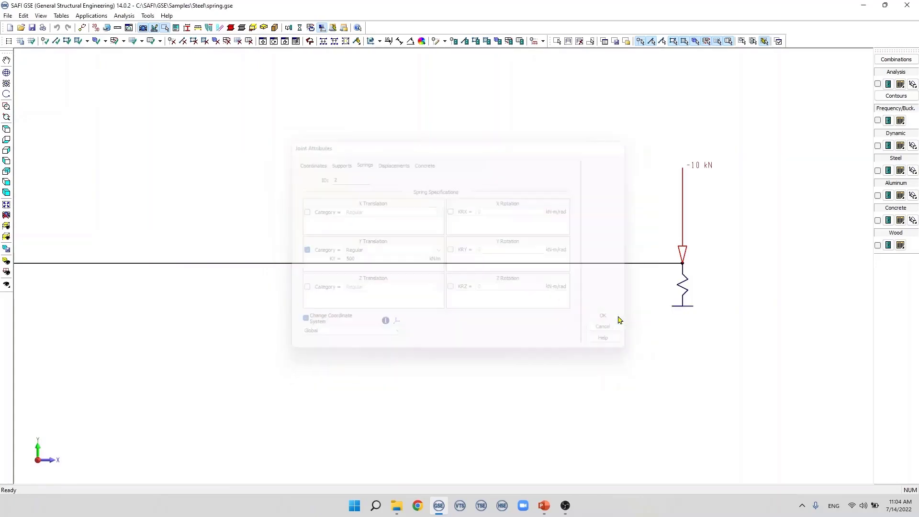
# Run the Static Linear analysis of the spring-supported beam, saving the changes, and close the analysis dialog.
pyautogui.scroll(-3, 676, 259)
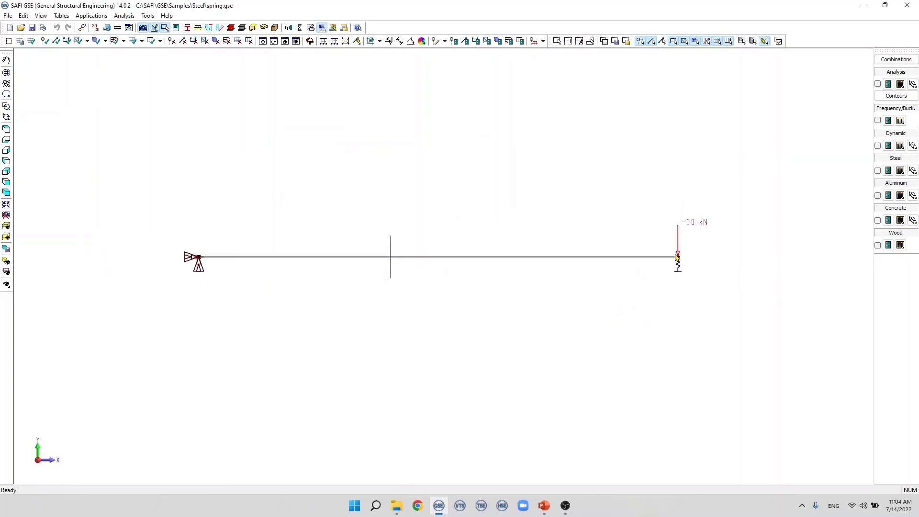
pyautogui.click(299, 29)
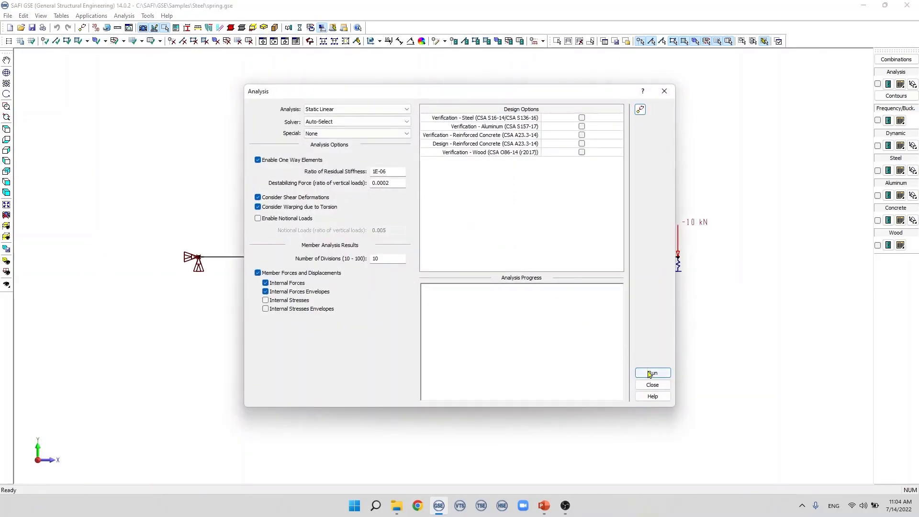
pyautogui.click(649, 373)
pyautogui.click(468, 271)
pyautogui.click(653, 385)
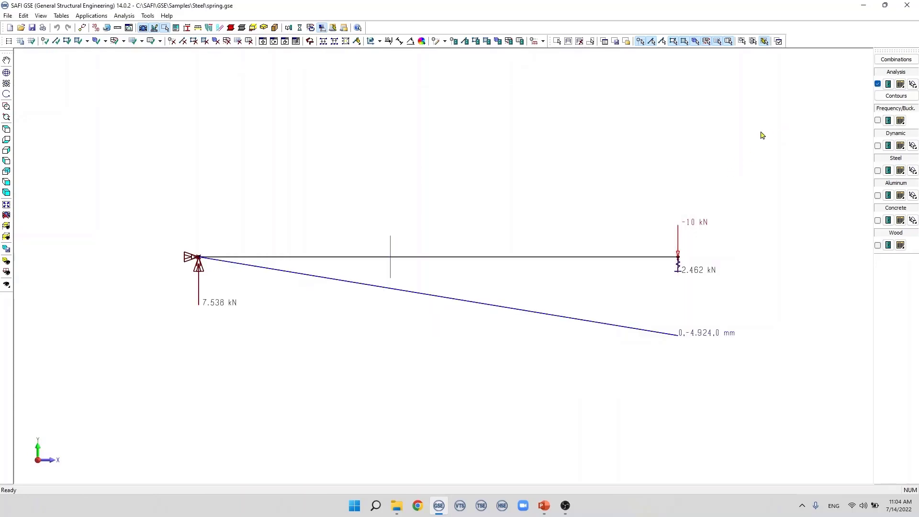
# Check the static analysis display options for deformations and support reactions, and inspect the results at the beam's loaded end.
pyautogui.click(887, 84)
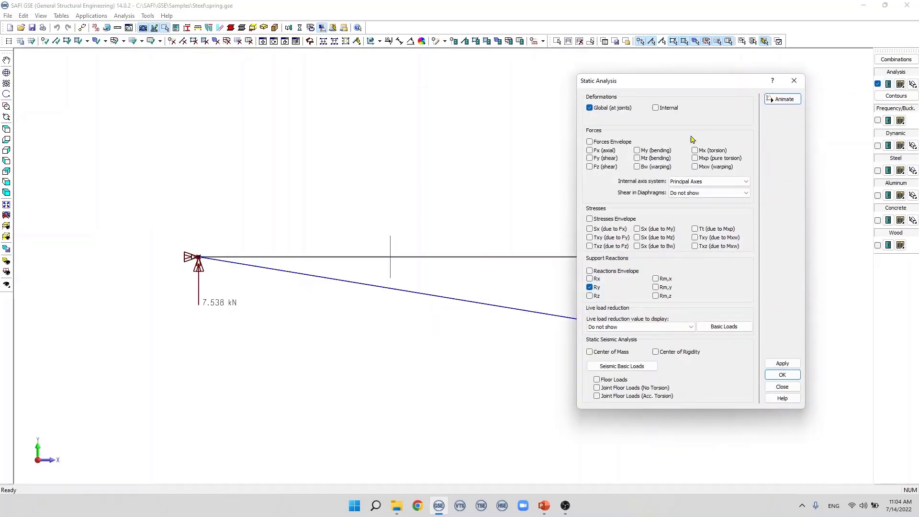
pyautogui.click(782, 374)
pyautogui.scroll(5, 656, 264)
pyautogui.scroll(2, 655, 264)
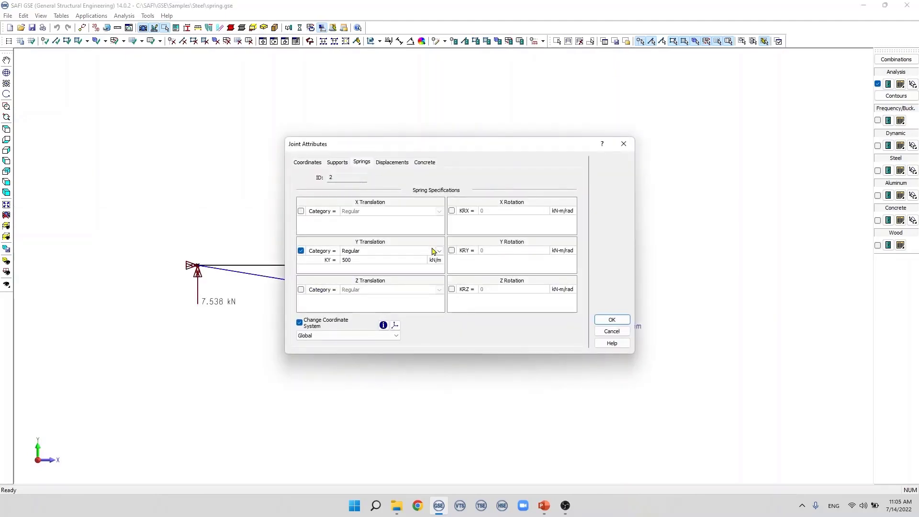
# Change the Y-translation spring category at the beam's loaded joint to Tension only.
pyautogui.click(438, 250)
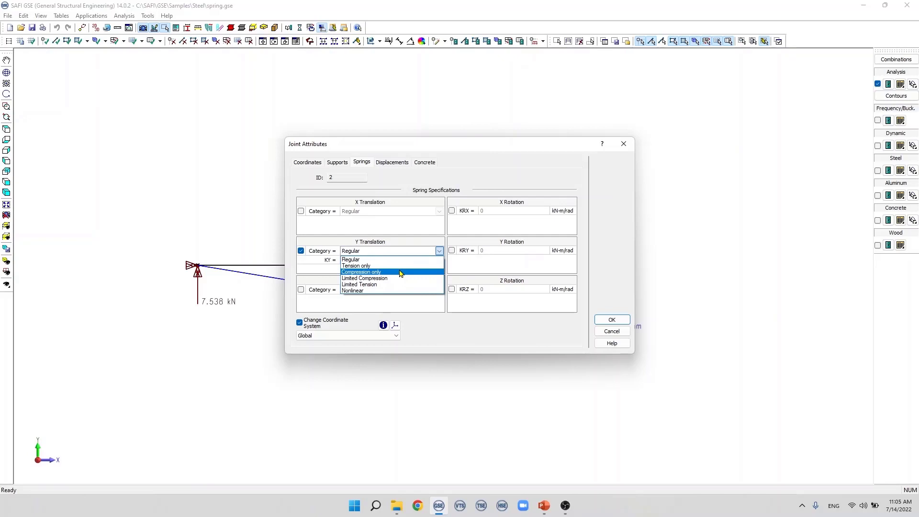
pyautogui.click(401, 272)
pyautogui.moveTo(484, 153); pyautogui.dragTo(273, 150)
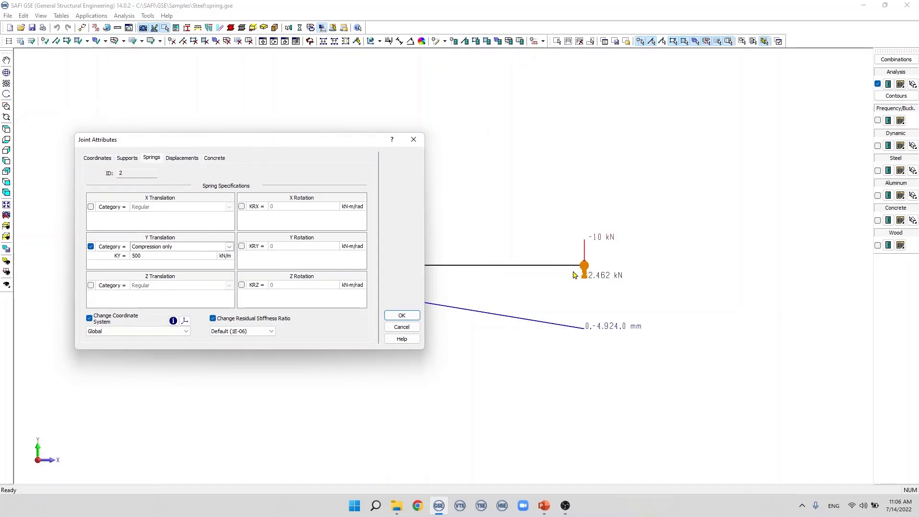
pyautogui.moveTo(364, 144); pyautogui.dragTo(456, 154)
pyautogui.scroll(-1, 313, 261)
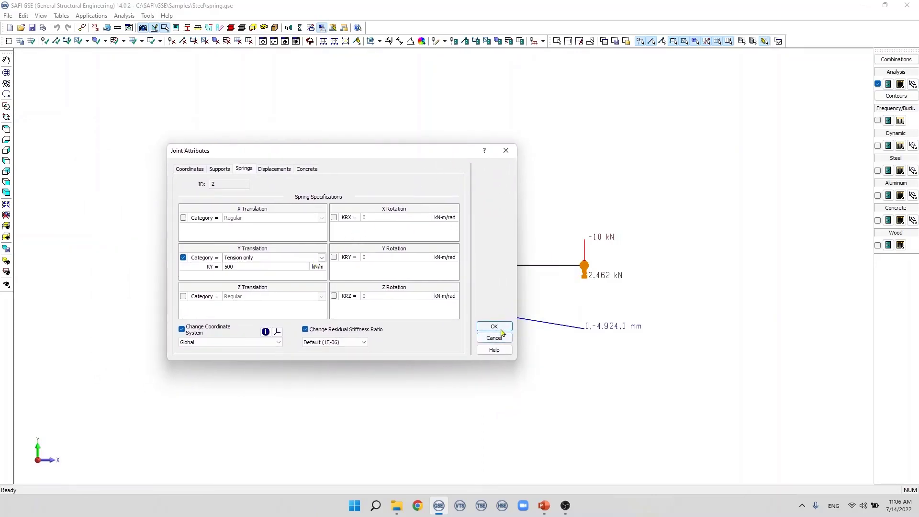
pyautogui.click(494, 326)
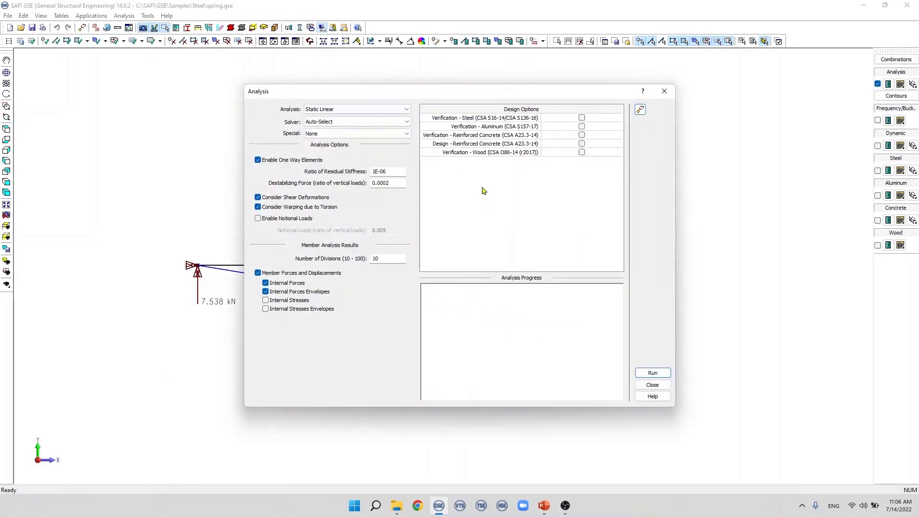
# Rerun the Static Linear analysis for the tension-only spring, saving the changes.
pyautogui.click(651, 382)
pyautogui.click(469, 273)
pyautogui.click(653, 385)
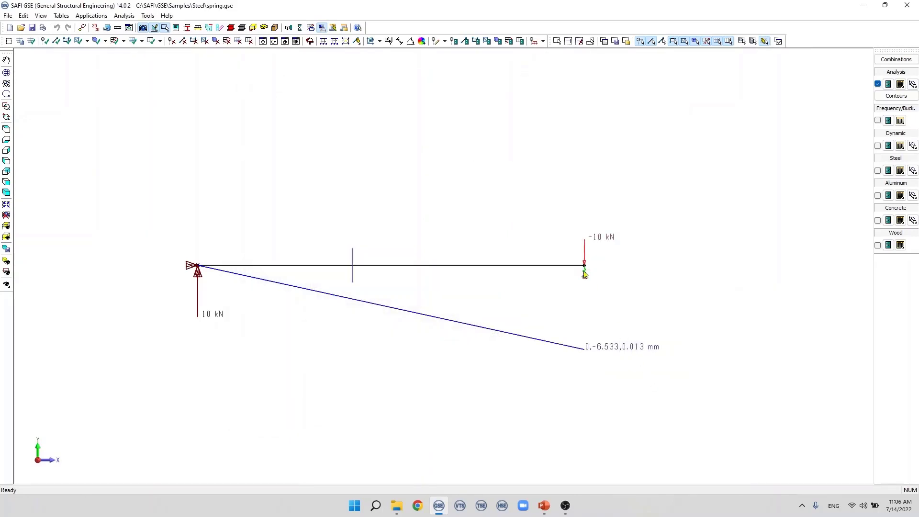
# Examine the tension-only spring symbol and its reaction at the beam's loaded end.
pyautogui.scroll(3, 584, 268)
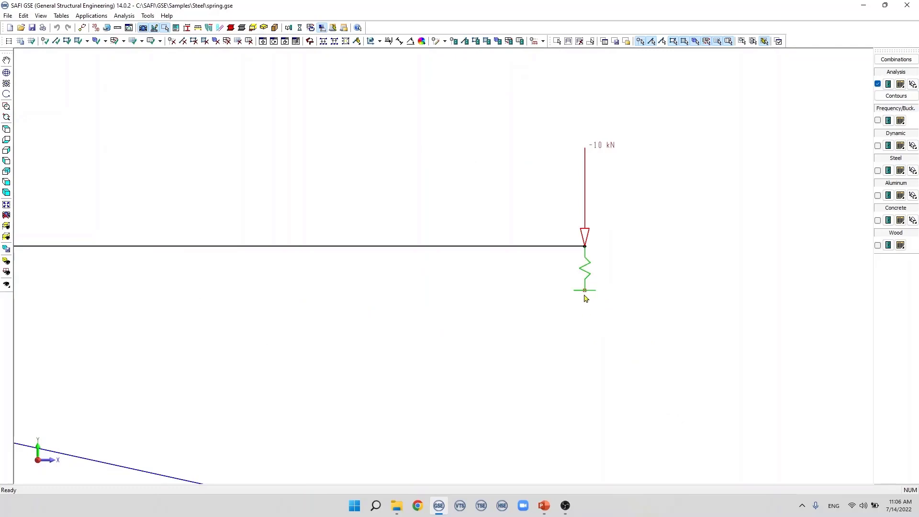
pyautogui.scroll(1, 585, 296)
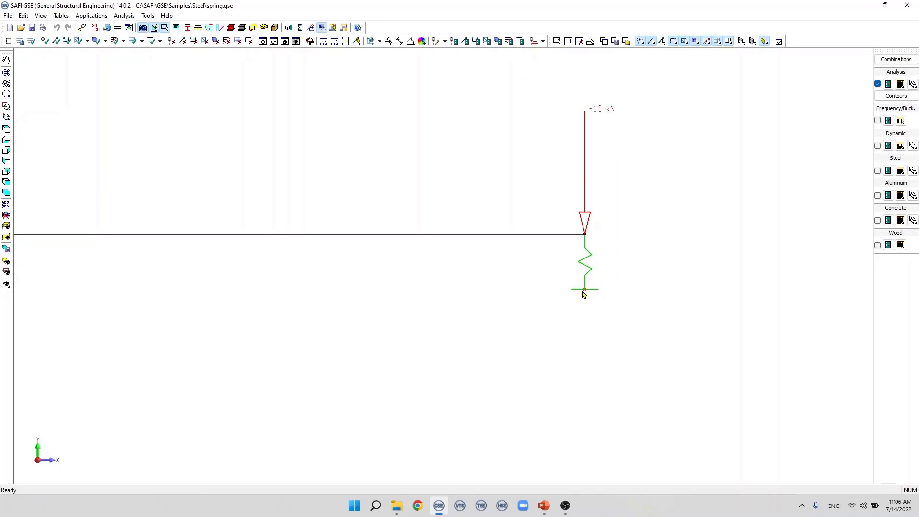
pyautogui.scroll(-2, 584, 293)
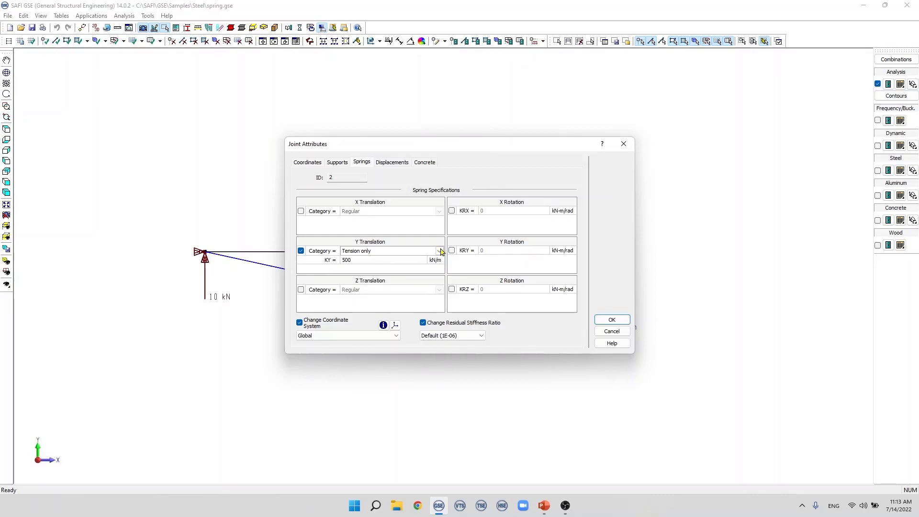
# Change the loaded joint's Y-translation spring category to Limited Compression.
pyautogui.click(439, 251)
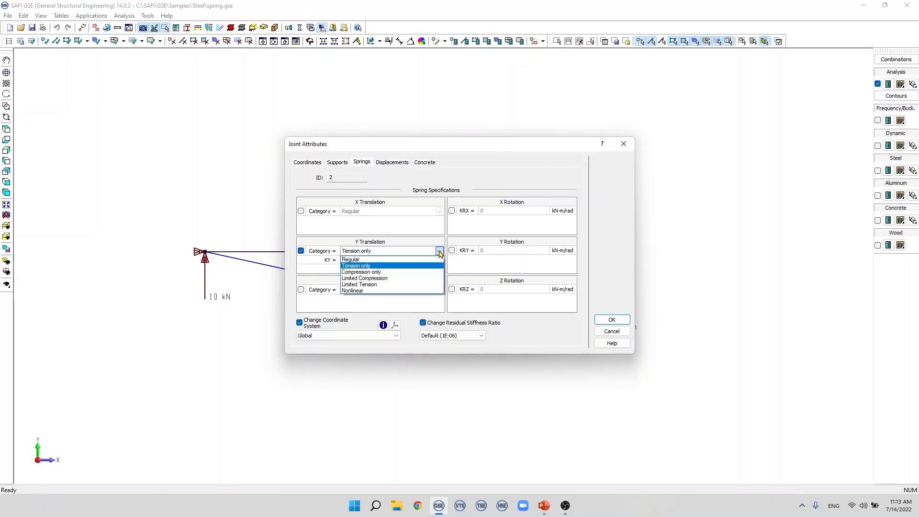
pyautogui.click(376, 277)
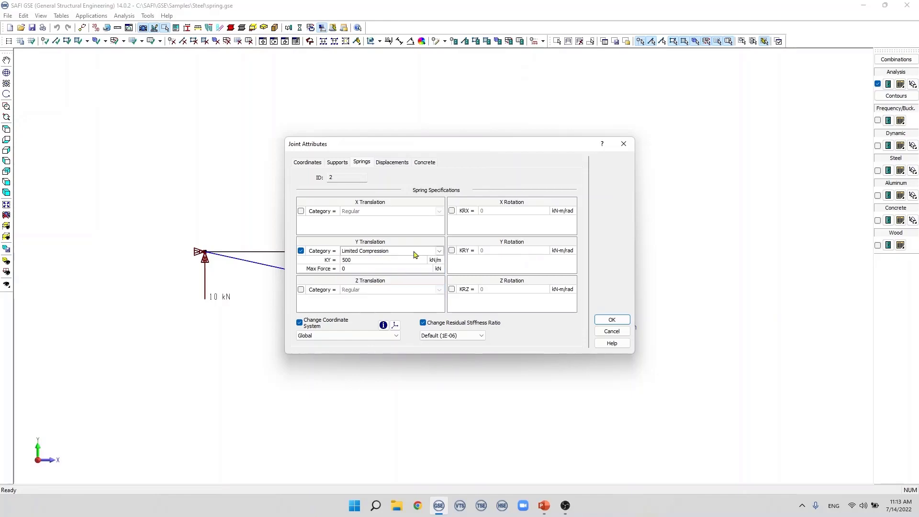
# Read the help descriptions and force-deformation curves for the available spring behaviors, then close the help.
pyautogui.click(623, 344)
pyautogui.scroll(-5, 600, 268)
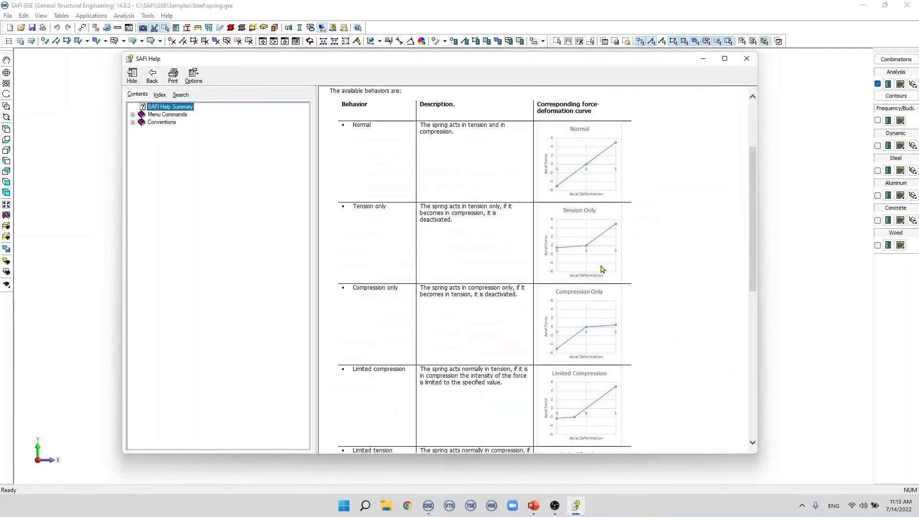
pyautogui.scroll(-3, 450, 263)
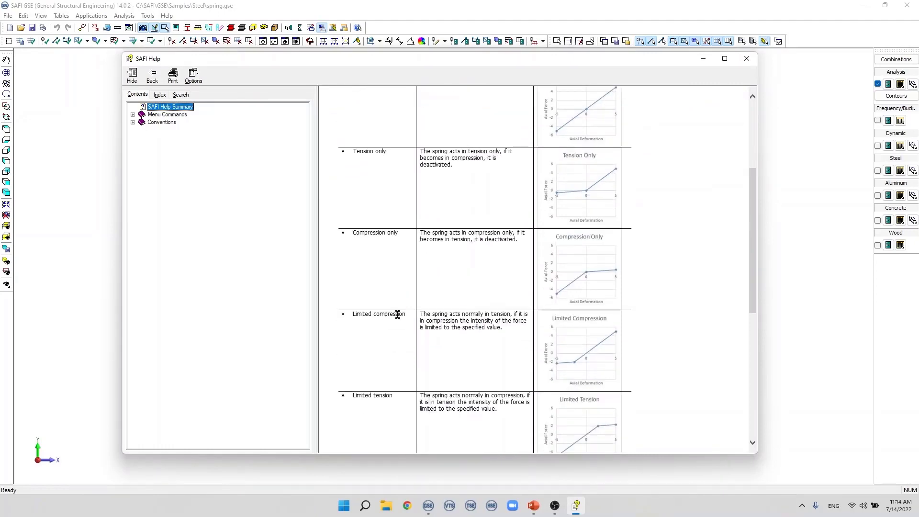
pyautogui.scroll(-6, 398, 314)
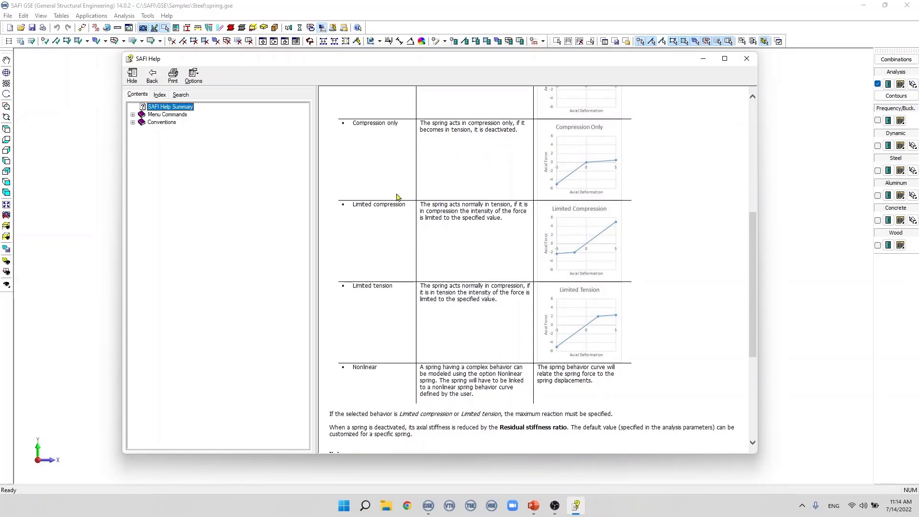
pyautogui.scroll(2, 383, 144)
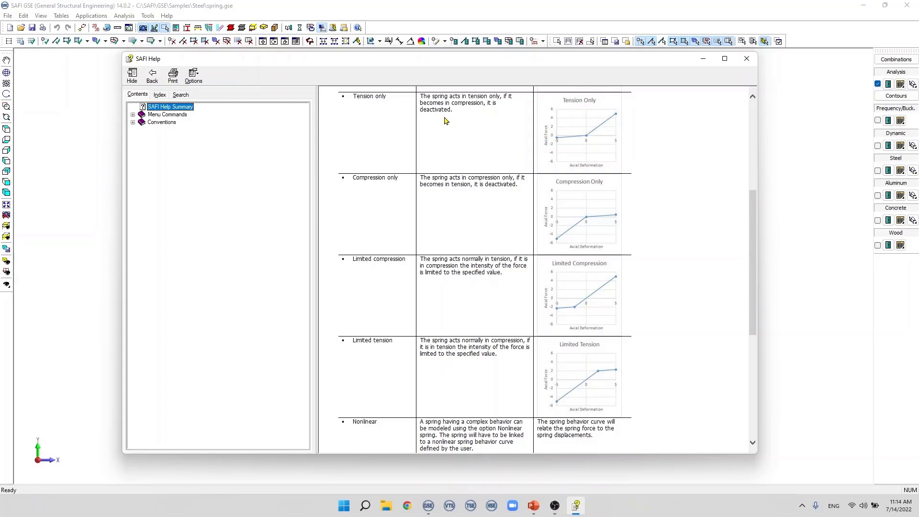
pyautogui.click(747, 59)
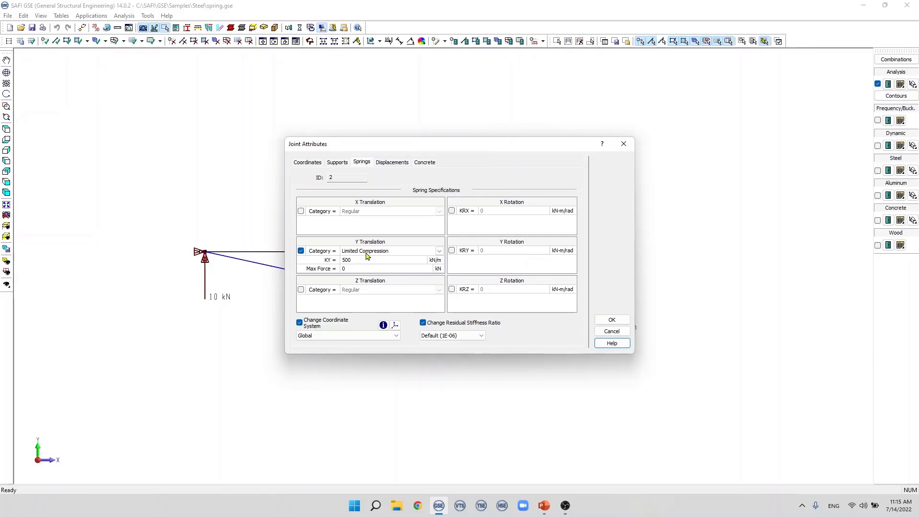
# Set the limited-compression spring's maximum force to 1 kN and apply it to the joint.
pyautogui.click(345, 268)
pyautogui.write('1')
pyautogui.click(611, 320)
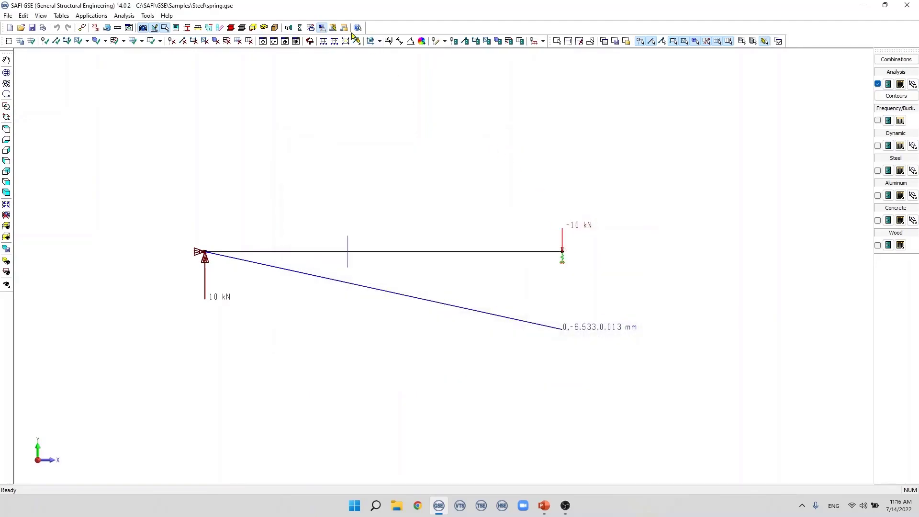
# Save the changes and rerun the Static Linear analysis with the limited-compression spring.
pyautogui.click(299, 27)
pyautogui.click(652, 372)
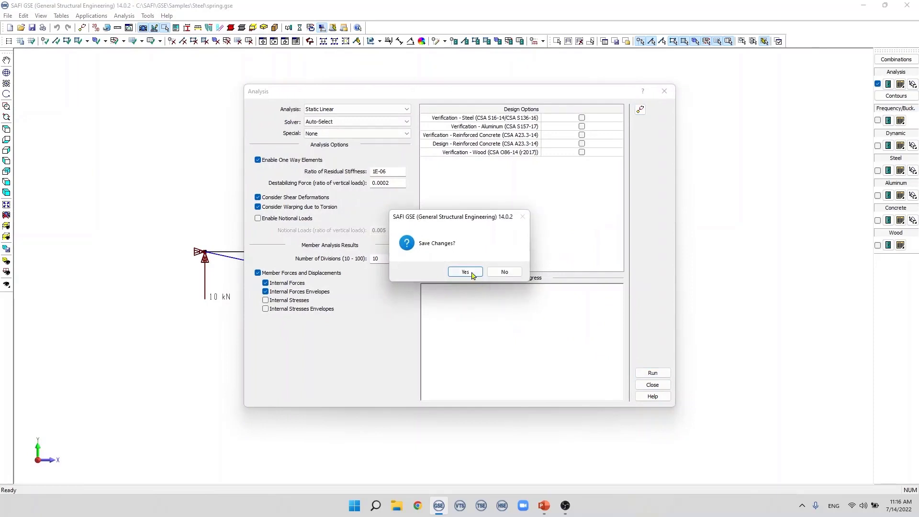
pyautogui.click(472, 273)
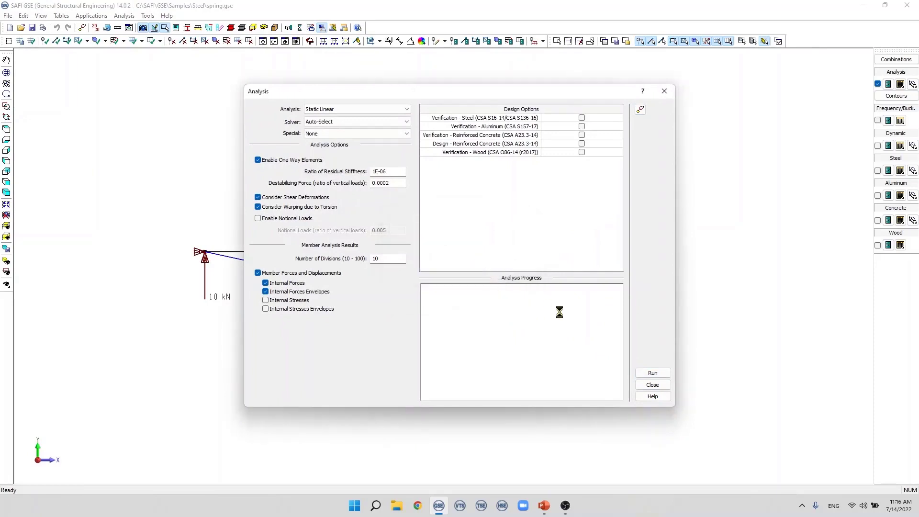
pyautogui.click(652, 385)
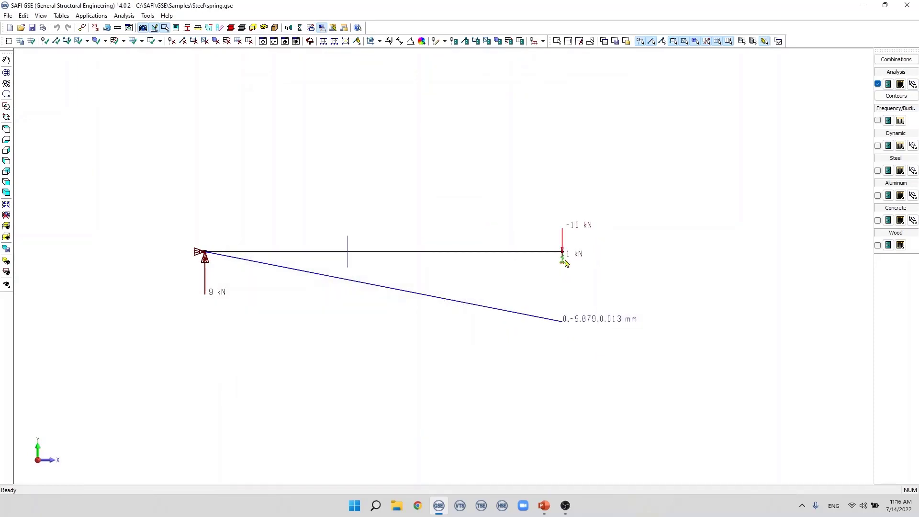
# Compare the spring reaction at the loaded end with the maximum force in the joint's spring specifications.
pyautogui.scroll(4, 565, 263)
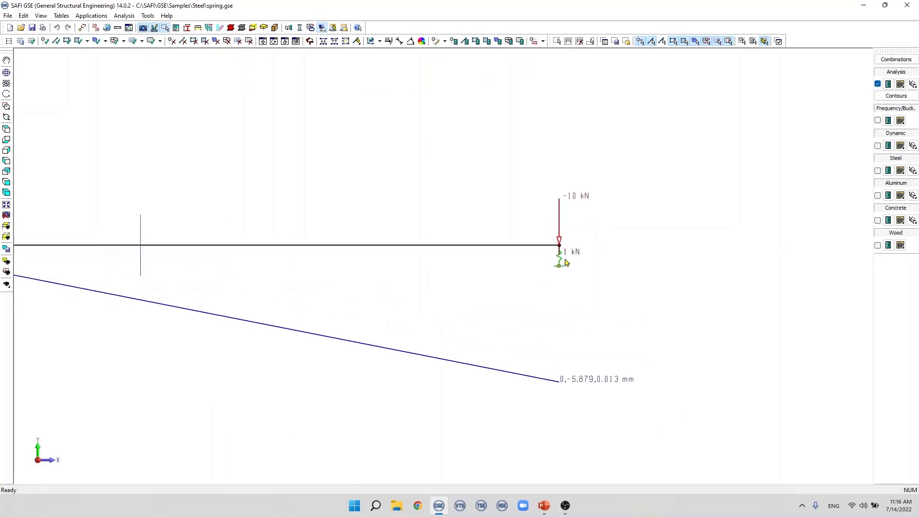
pyautogui.doubleClick(562, 257)
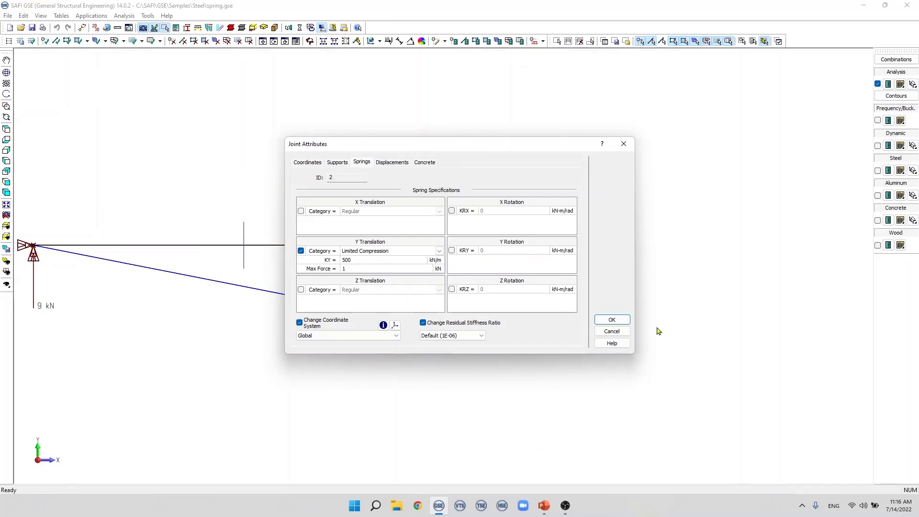
pyautogui.click(614, 319)
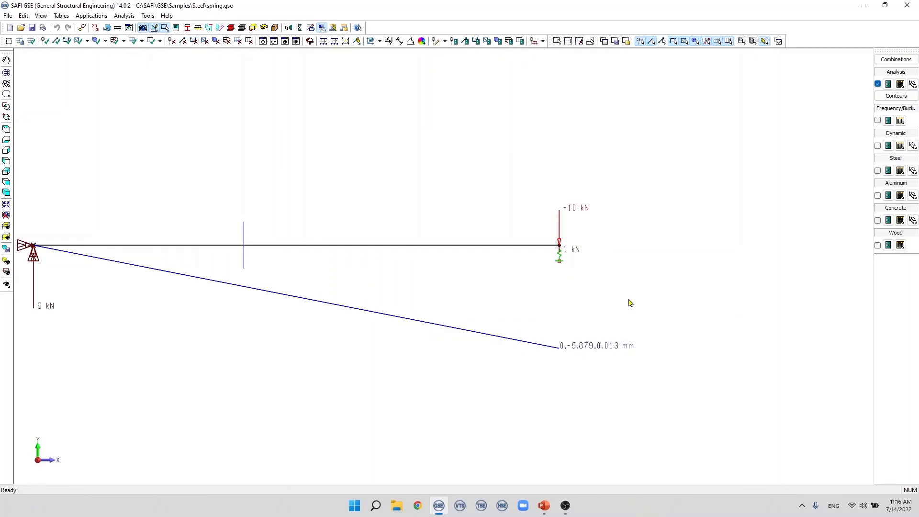
# Change the loaded joint's Y-translation spring category to Nonlinear and open the nonlinear behavior curve definition.
pyautogui.scroll(-1, 630, 302)
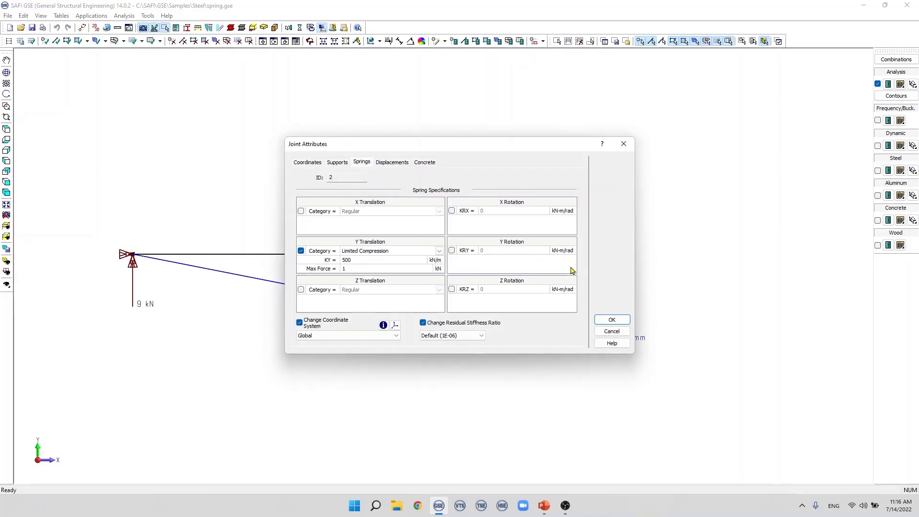
pyautogui.click(439, 251)
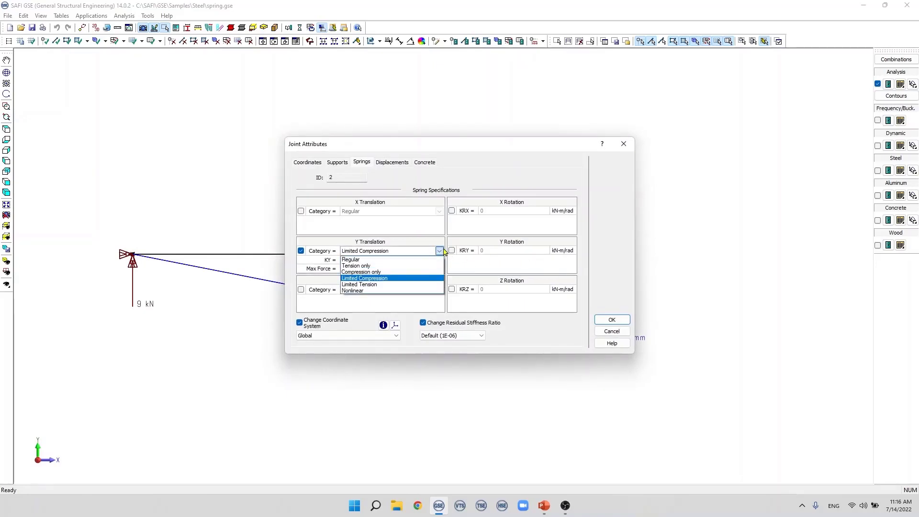
pyautogui.click(387, 291)
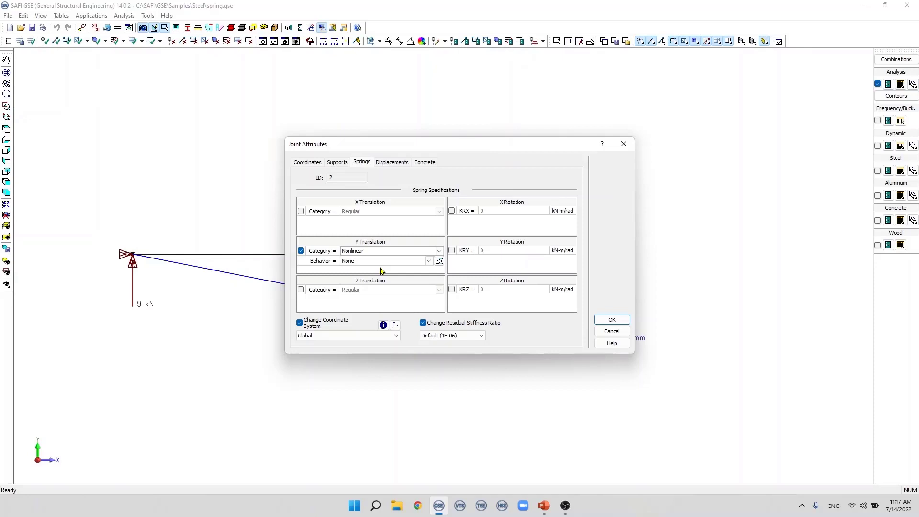
pyautogui.click(438, 261)
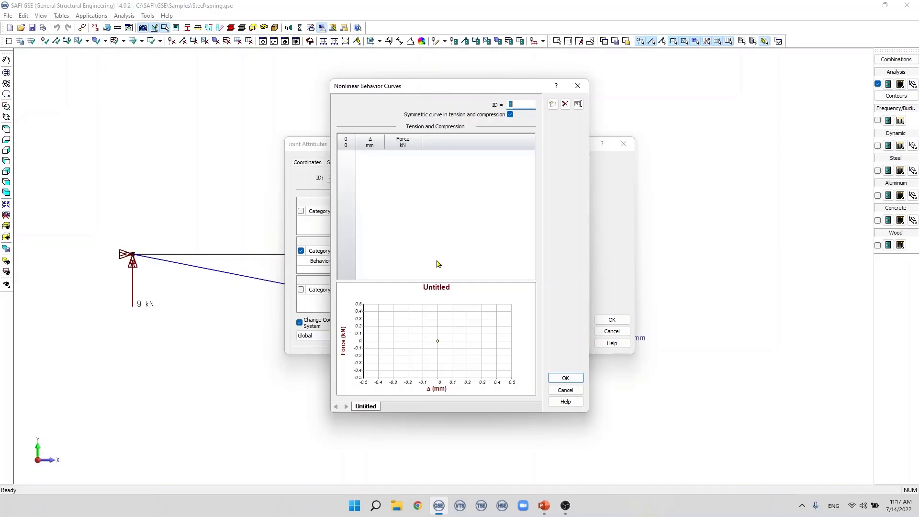
# Compare the separate compression and tension tables with the symmetric curve option, leaving the symmetric curve enabled.
pyautogui.click(509, 115)
pyautogui.click(510, 115)
pyautogui.click(510, 115)
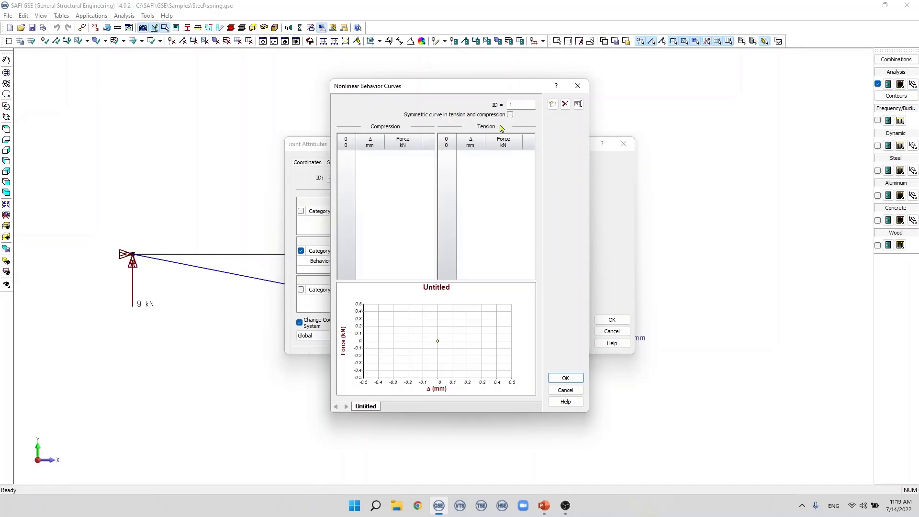
pyautogui.click(510, 115)
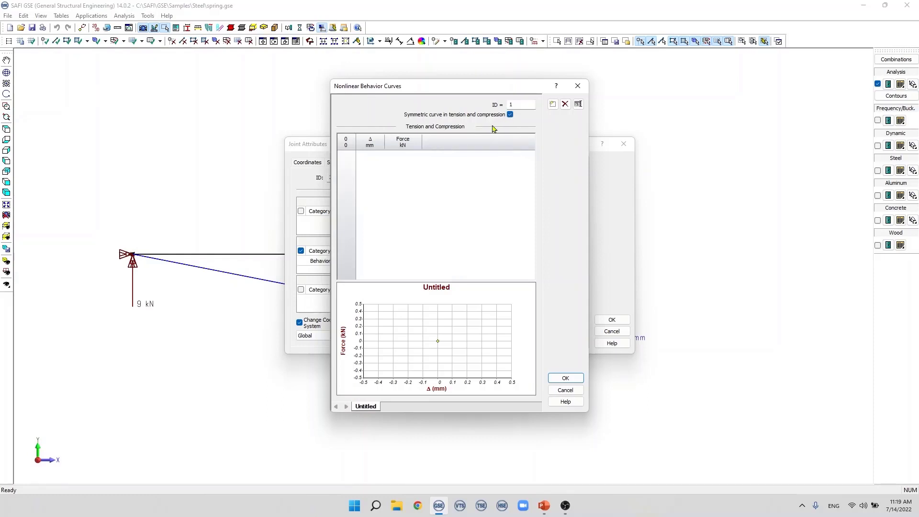
# Add a first point to the symmetric behavior curve with a 1 mm displacement and a 30 kN force.
pyautogui.click(363, 158)
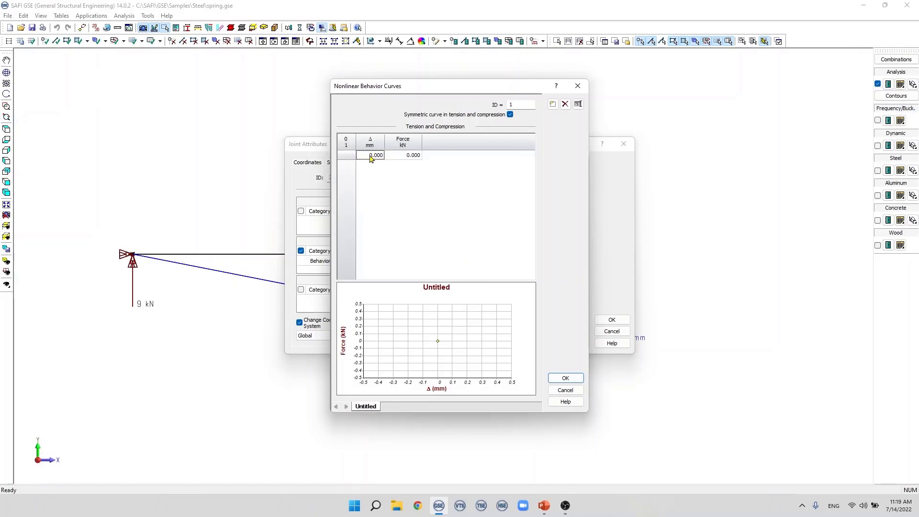
pyautogui.write('1')
pyautogui.click(409, 156)
pyautogui.write('30')
pyautogui.press('Return')
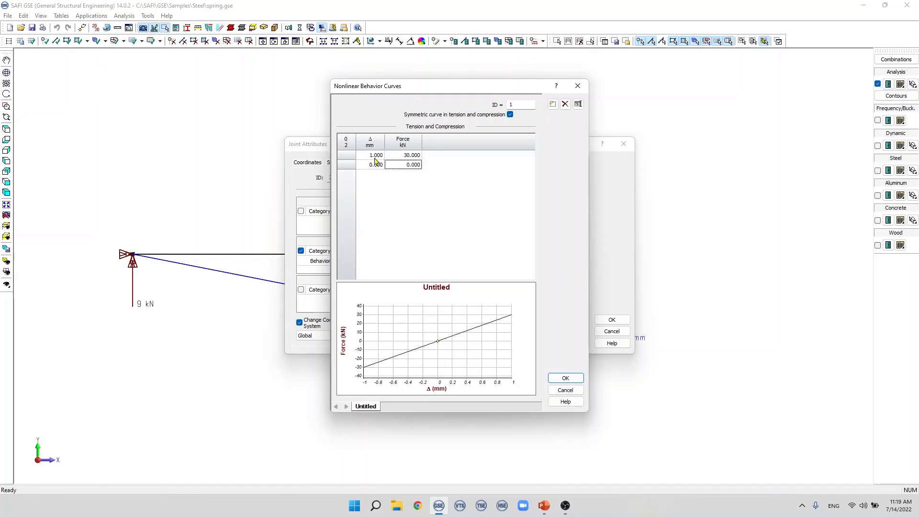
# Add a second point to the symmetric behavior curve with a 3 mm displacement and a 40 kN force.
pyautogui.click(374, 164)
pyautogui.write('3')
pyautogui.click(401, 165)
pyautogui.write('40')
pyautogui.click(402, 184)
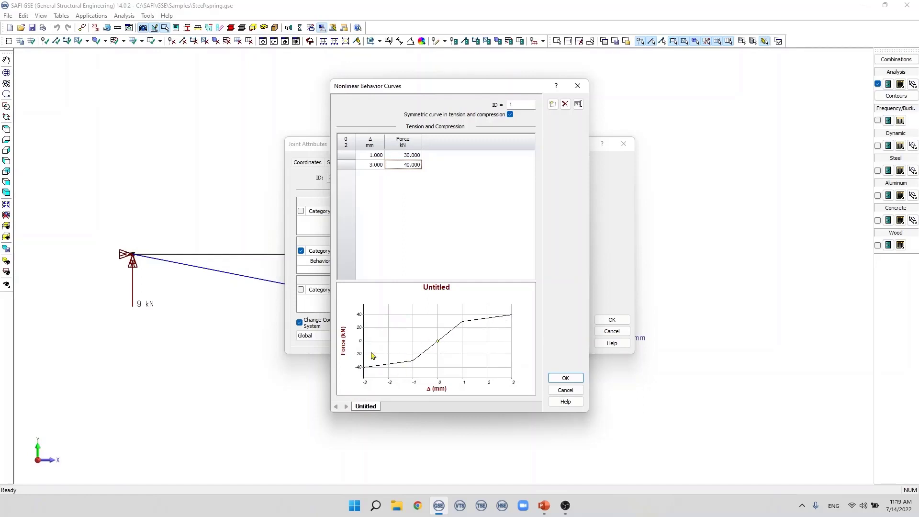
# Rename the nonlinear behavior curve as "curve" and accept the curve definition.
pyautogui.doubleClick(366, 406)
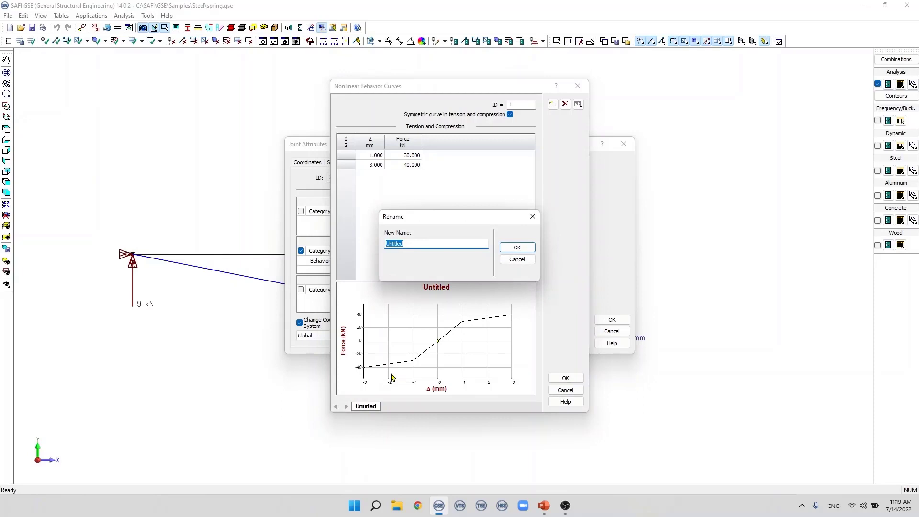
pyautogui.write('curve')
pyautogui.press('Return')
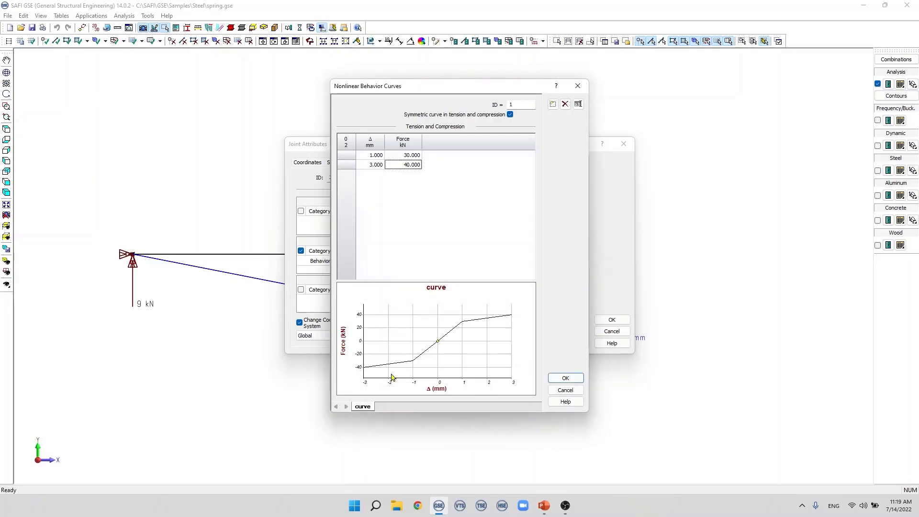
pyautogui.click(565, 378)
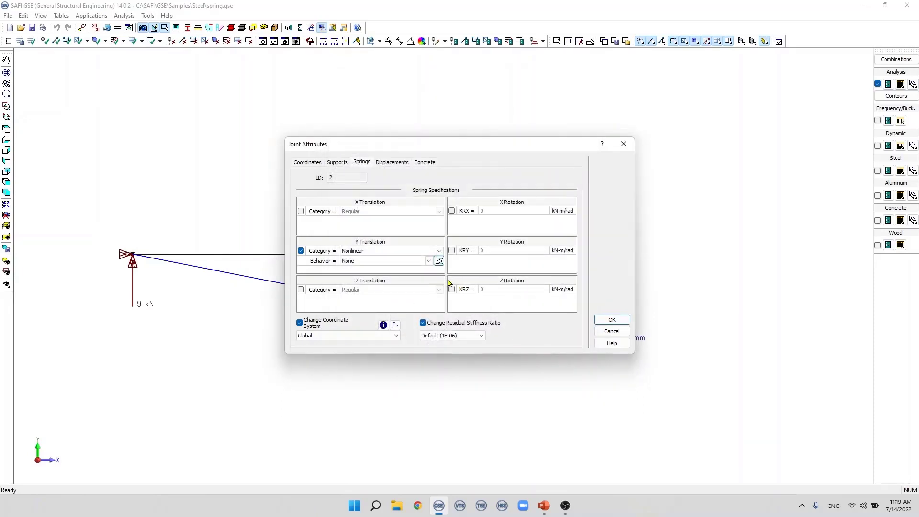
# Assign the behavior "1 - curve" to the joint's nonlinear Y-translation spring and apply the joint attributes.
pyautogui.click(428, 260)
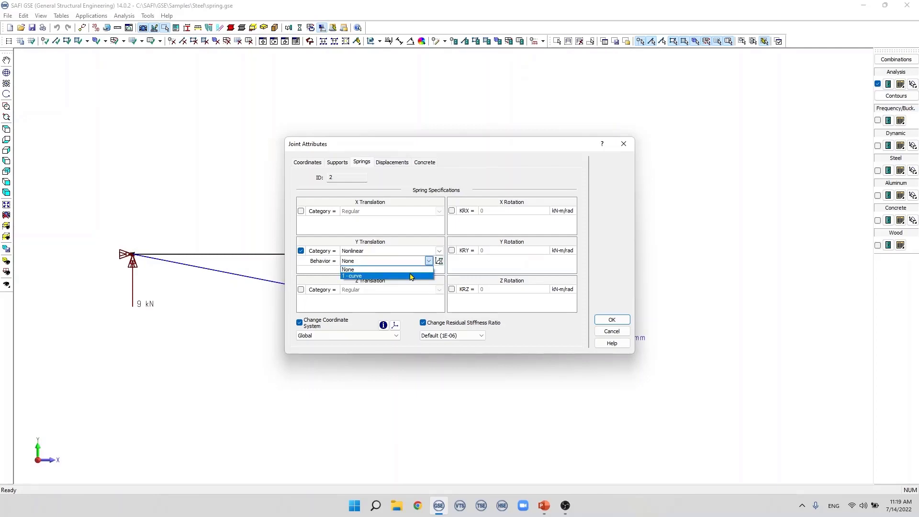
pyautogui.click(410, 276)
pyautogui.click(611, 319)
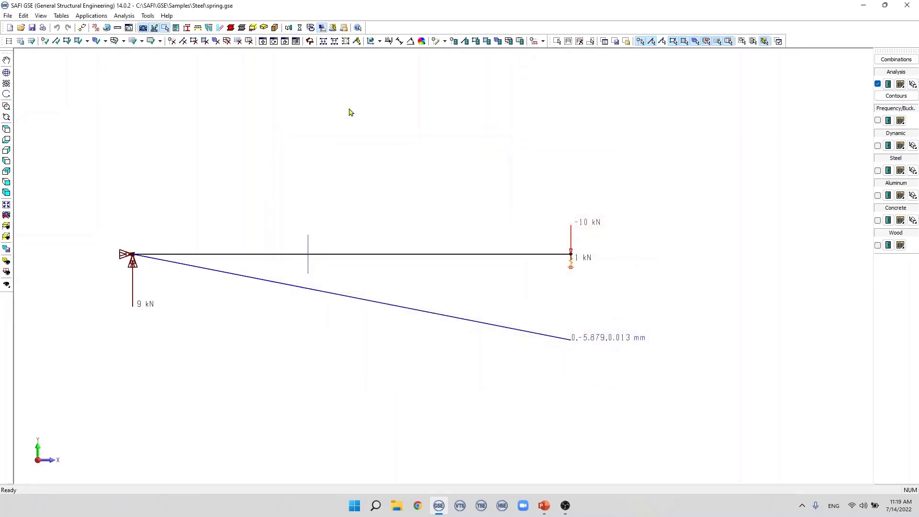
# Run the static linear analysis with the nonlinear spring, saving the model changes and continuing past the nonlinear spring notice.
pyautogui.click(300, 27)
pyautogui.click(652, 372)
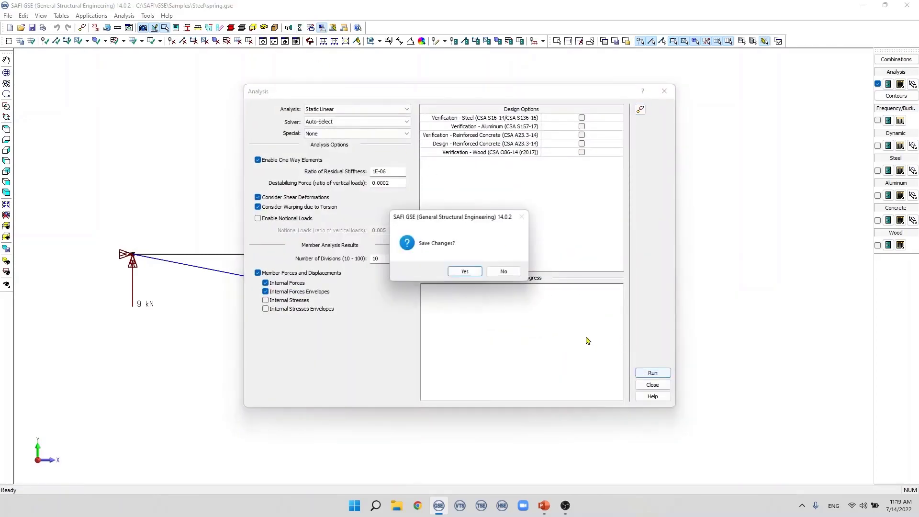
pyautogui.click(470, 271)
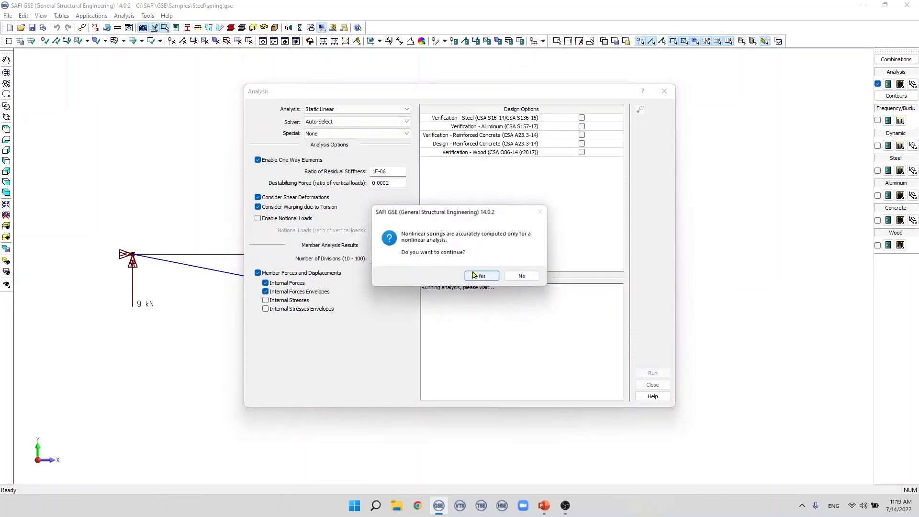
pyautogui.click(471, 271)
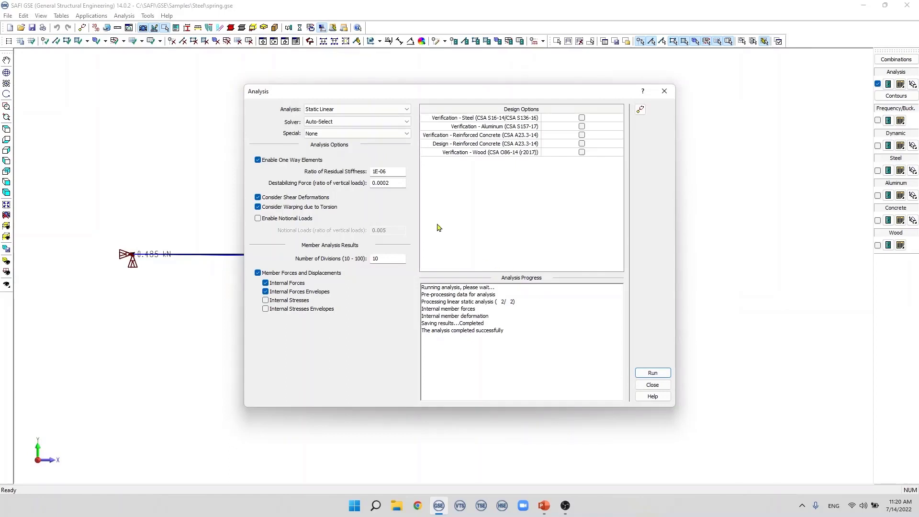
pyautogui.click(652, 384)
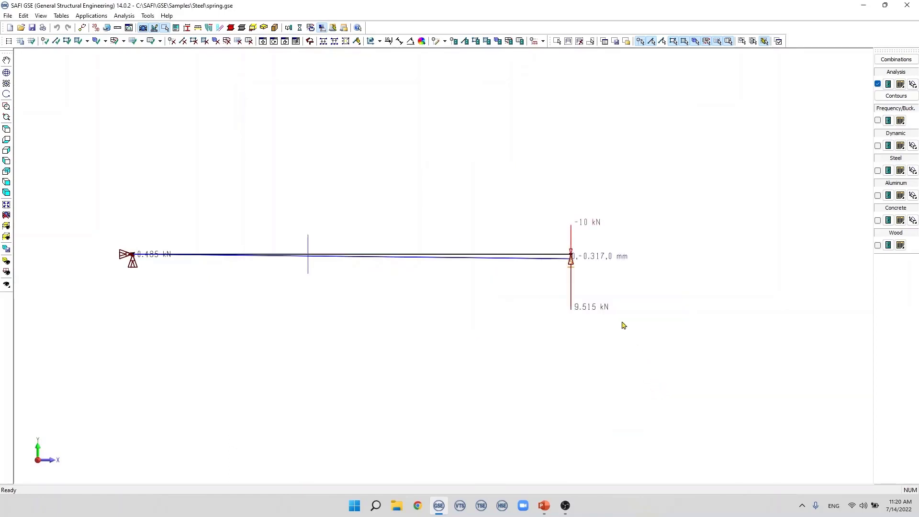
# Examine the displacement and reaction at the spring-supported end and review the joint's spring specifications without changing them.
pyautogui.scroll(5, 572, 261)
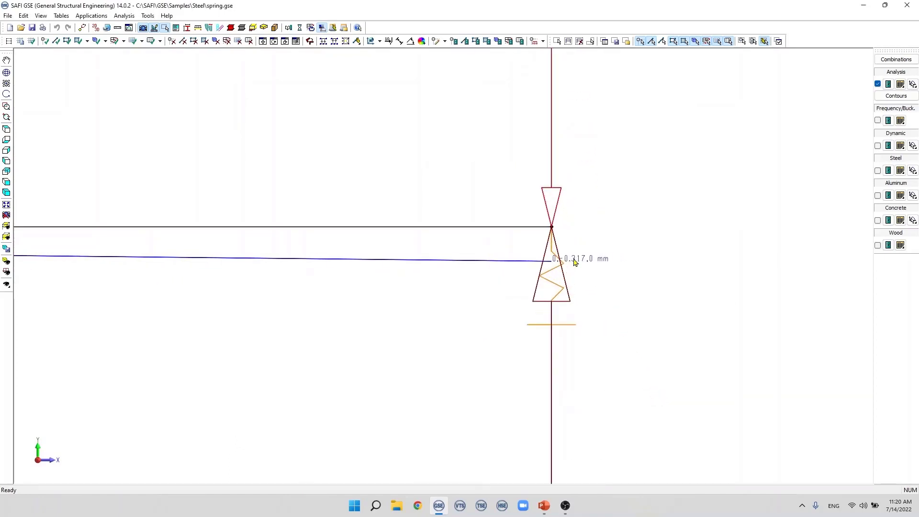
pyautogui.scroll(-3, 575, 262)
pyautogui.scroll(-2, 574, 262)
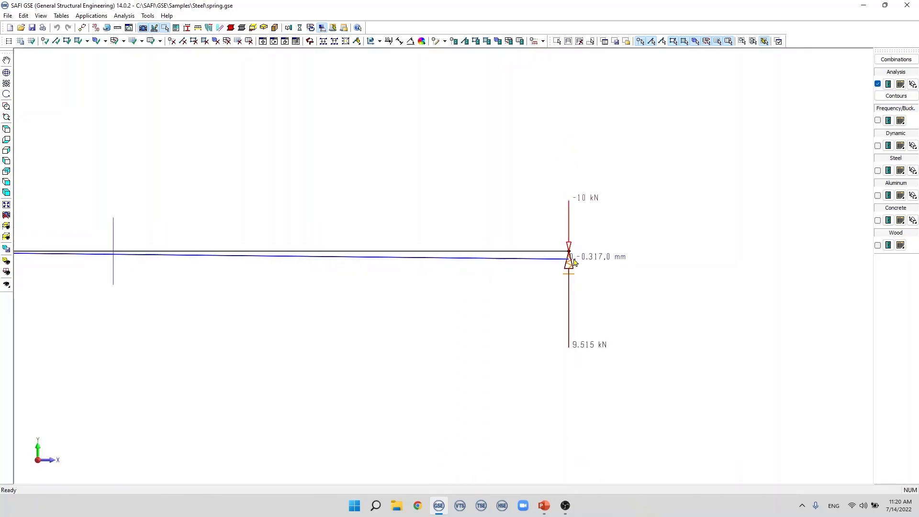
pyautogui.doubleClick(568, 254)
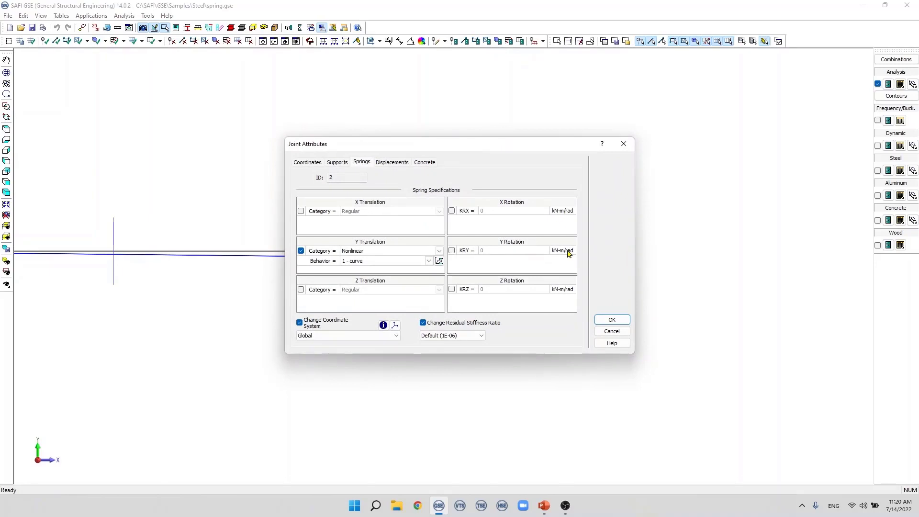
pyautogui.press('Escape')
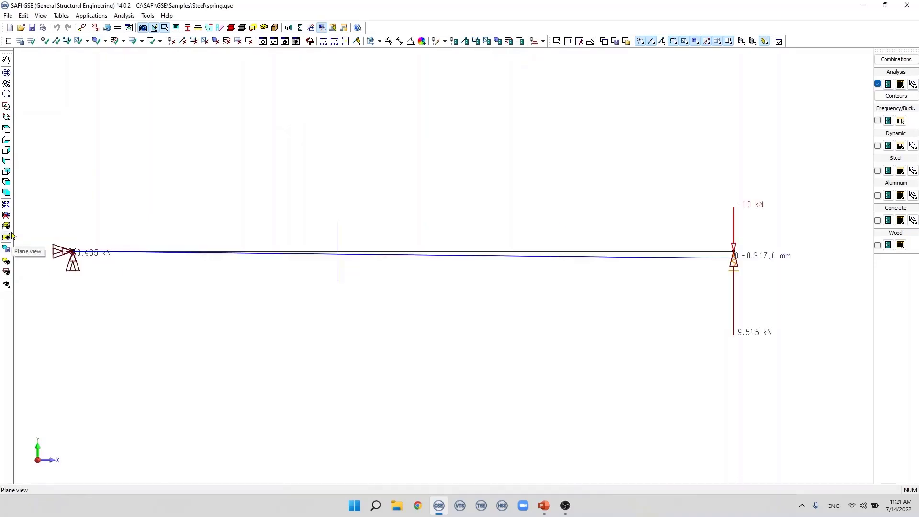